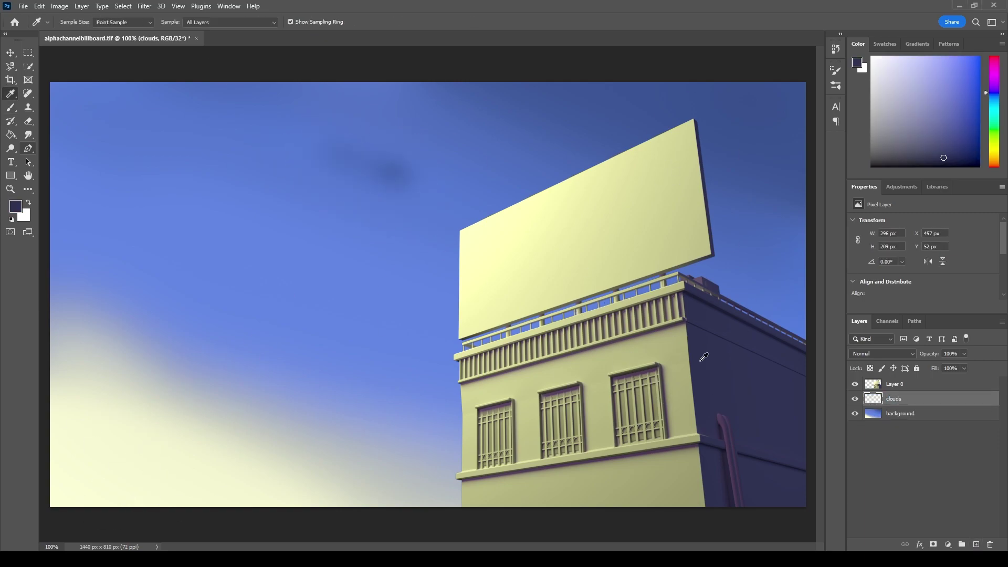
Step: Paint a large olive cloud left of the billboard and shape the top-left cloud with erased gaps
key(b)
mouse_move(294, 158)
mouse_down()
mouse_move(383, 148)
mouse_move(275, 146)
mouse_move(339, 197)
mouse_move(405, 143)
mouse_move(419, 156)
mouse_move(95, 106)
mouse_move(53, 146)
mouse_move(147, 86)
mouse_move(119, 105)
mouse_move(173, 131)
mouse_up()
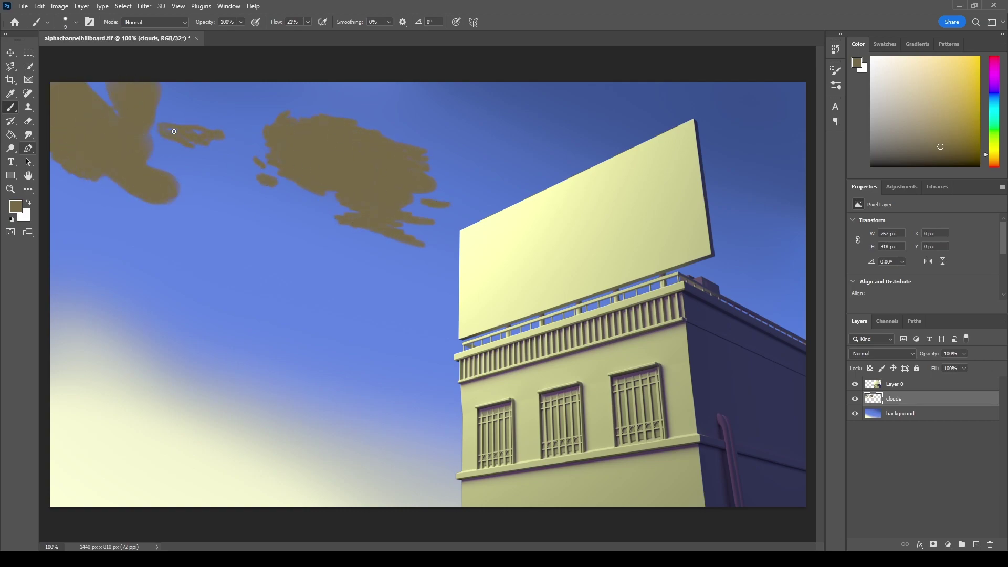
drag(159, 209, 181, 187)
key(e)
mouse_move(147, 141)
mouse_down()
mouse_move(180, 180)
mouse_move(108, 148)
mouse_move(103, 107)
mouse_up()
key(b)
mouse_move(75, 178)
mouse_down()
mouse_move(139, 207)
mouse_move(149, 158)
mouse_up()
Step: Block in a new olive cloud in the middle sky, erasing and repainting a strip through it
mouse_move(263, 281)
mouse_down()
mouse_move(329, 269)
mouse_move(300, 304)
mouse_move(360, 293)
mouse_move(367, 335)
mouse_move(326, 320)
mouse_move(297, 325)
mouse_move(316, 319)
mouse_up()
key(bracketright)
key(bracketright)
key(bracketright)
key(e)
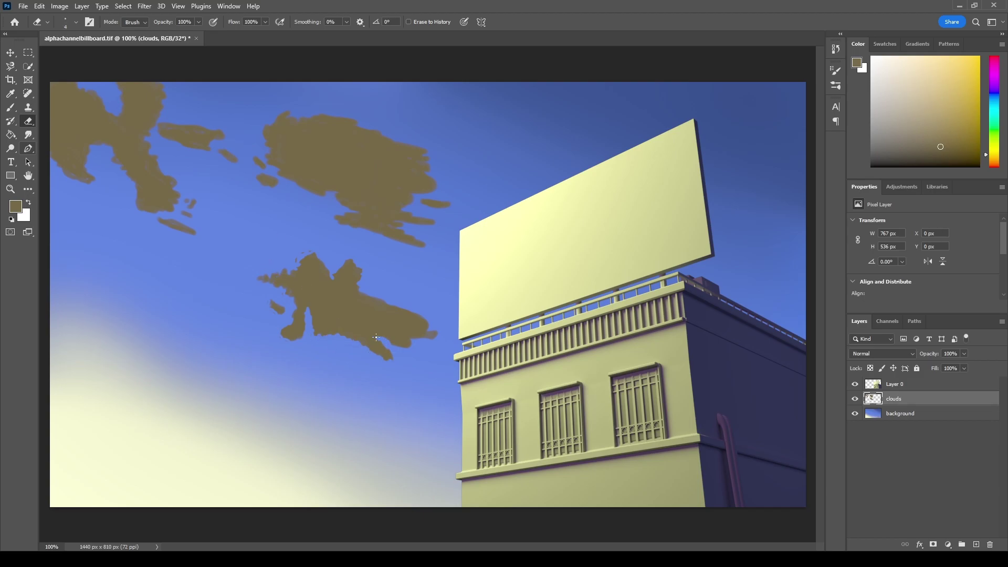
key(bracketright)
key(bracketright)
key(bracketright)
drag(339, 322, 429, 323)
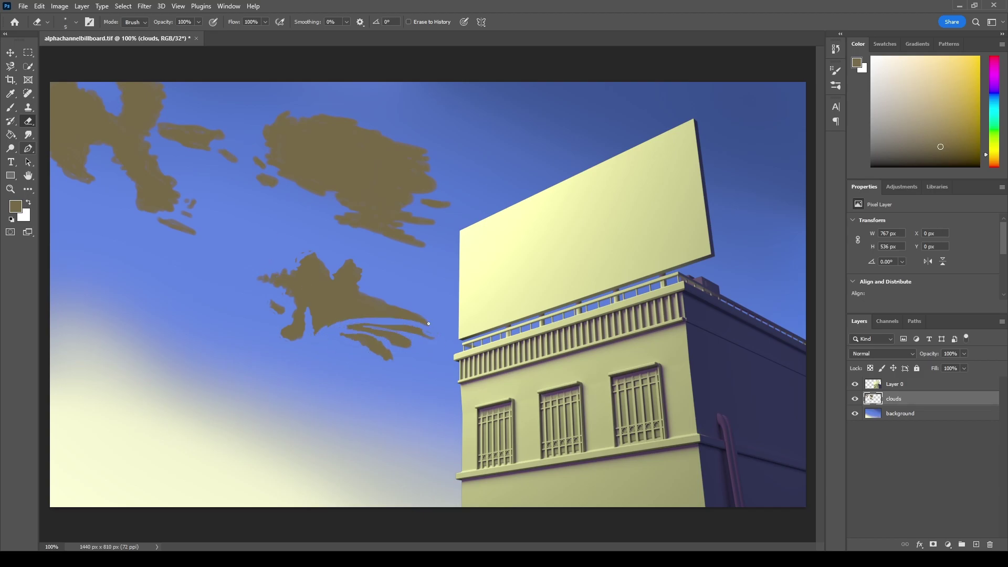
key(b)
mouse_move(319, 331)
mouse_down()
mouse_move(394, 317)
mouse_move(367, 285)
mouse_move(420, 303)
mouse_up()
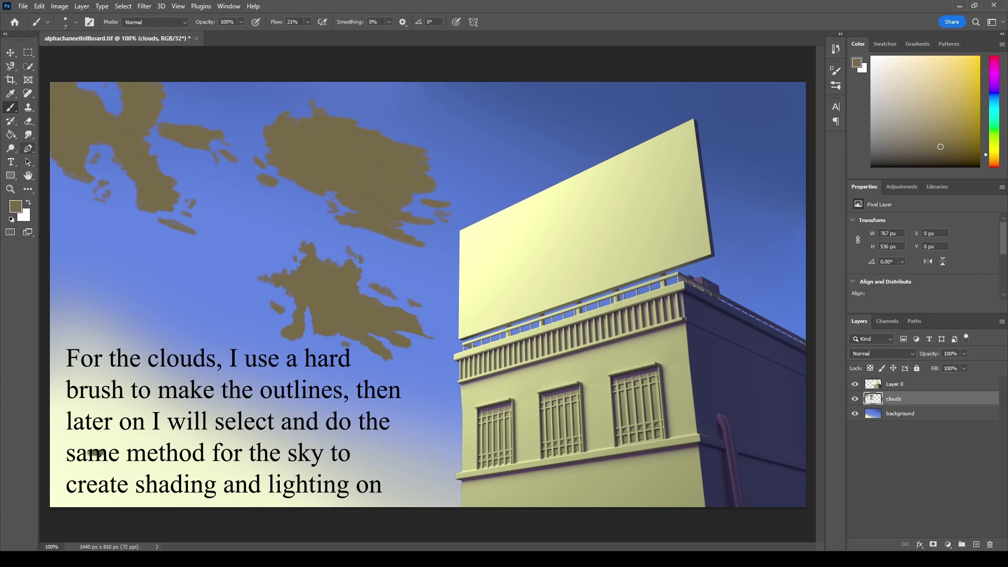
Step: Paint flat olive clouds along the lower sky, plus a small lower-left cloud
mouse_move(128, 450)
mouse_down()
mouse_move(202, 441)
mouse_move(332, 452)
mouse_move(378, 429)
mouse_move(354, 429)
mouse_move(425, 433)
mouse_up()
key(bracketright)
key(bracketright)
key(bracketright)
mouse_move(378, 465)
mouse_down()
mouse_move(462, 470)
mouse_move(125, 452)
mouse_move(200, 463)
mouse_move(58, 461)
mouse_move(263, 441)
mouse_move(202, 463)
mouse_up()
key(bracketleft)
drag(461, 341, 488, 344)
drag(105, 335, 158, 339)
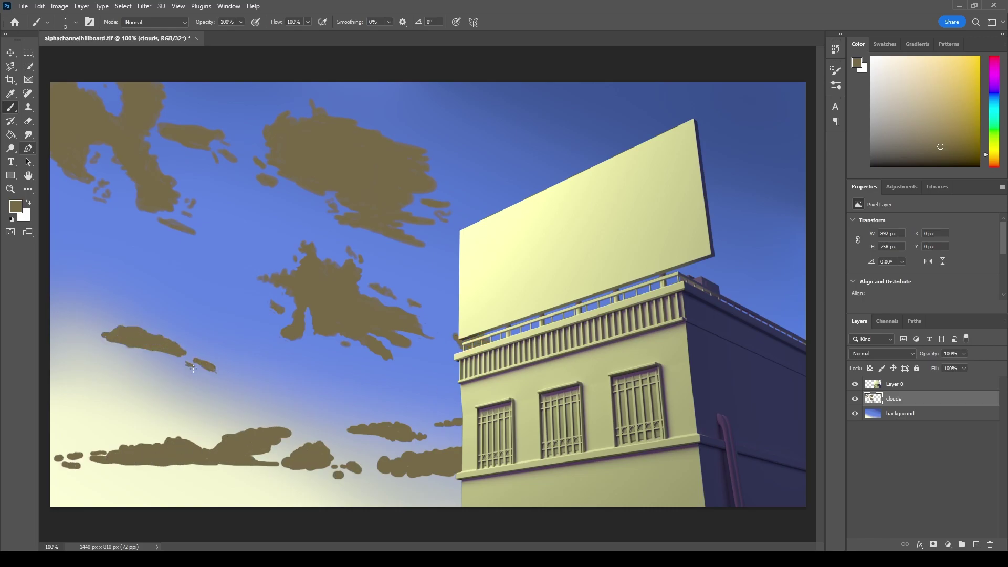
Step: Trim the lower clouds' edges and bottoms, then paint clouds right of the billboard
key(e)
drag(55, 456, 202, 483)
key(b)
drag(299, 433, 328, 434)
key(e)
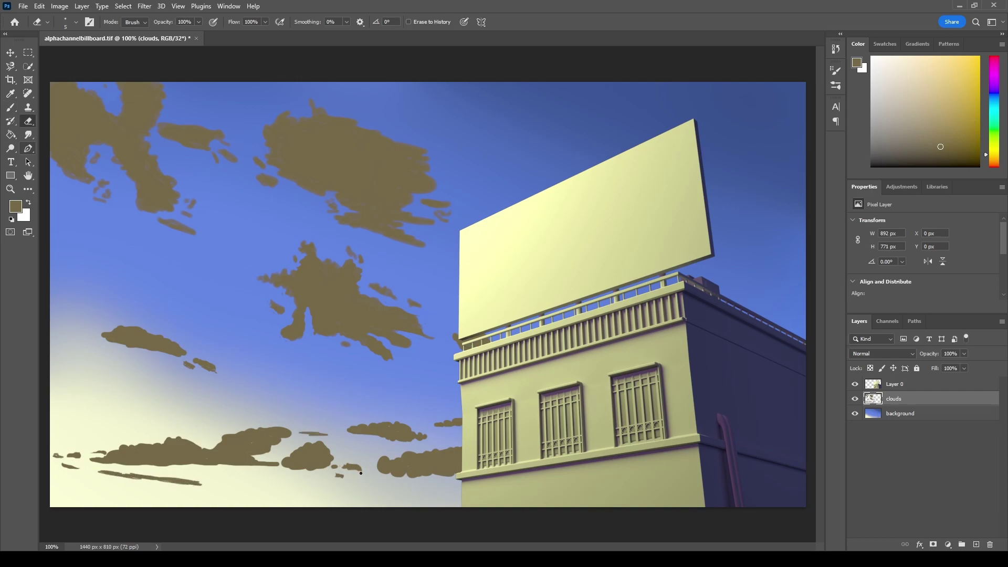
drag(286, 464, 330, 443)
drag(451, 475, 379, 465)
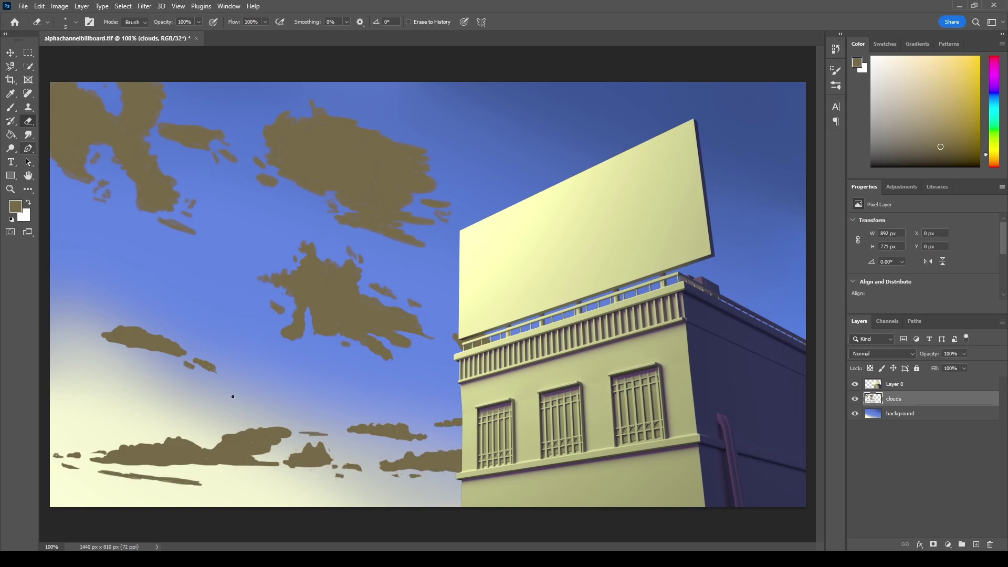
key(b)
mouse_move(546, 150)
mouse_down()
mouse_move(653, 160)
mouse_move(810, 282)
mouse_up()
Step: Fill in the clouds right of the billboard and darken the upper-right sky with soft blue
key(k)
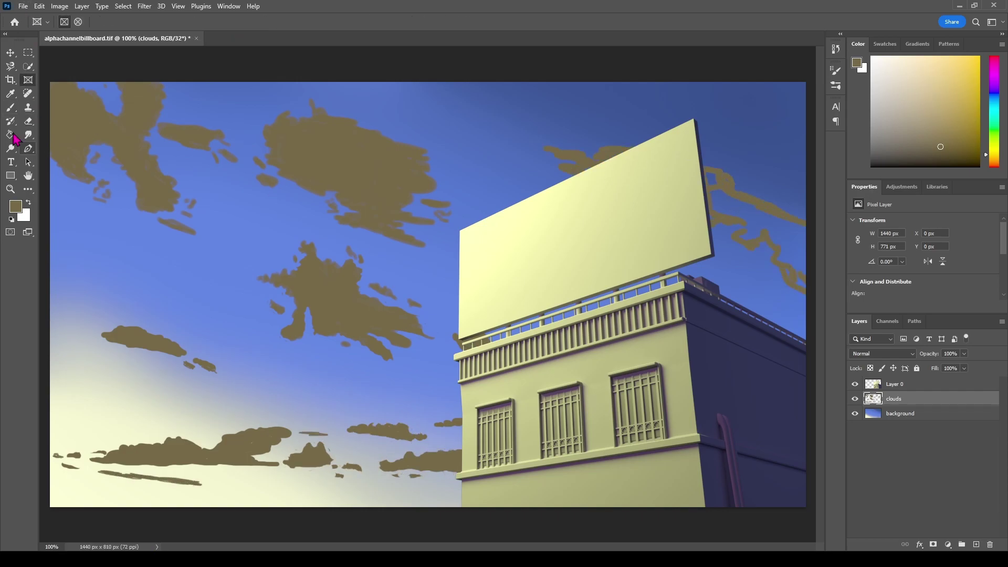
key(b)
drag(724, 199, 803, 249)
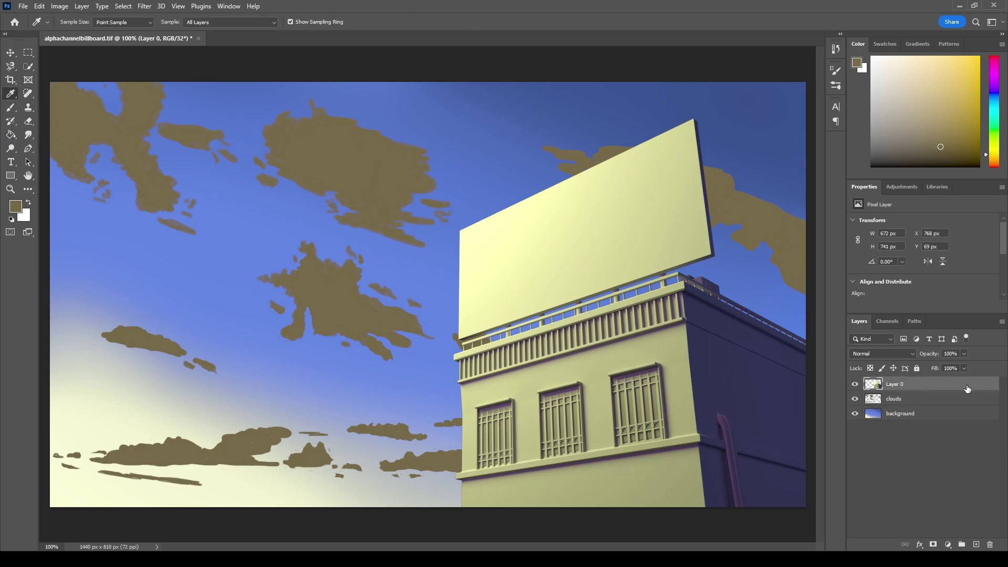
key(bracketright)
key(bracketright)
key(bracketright)
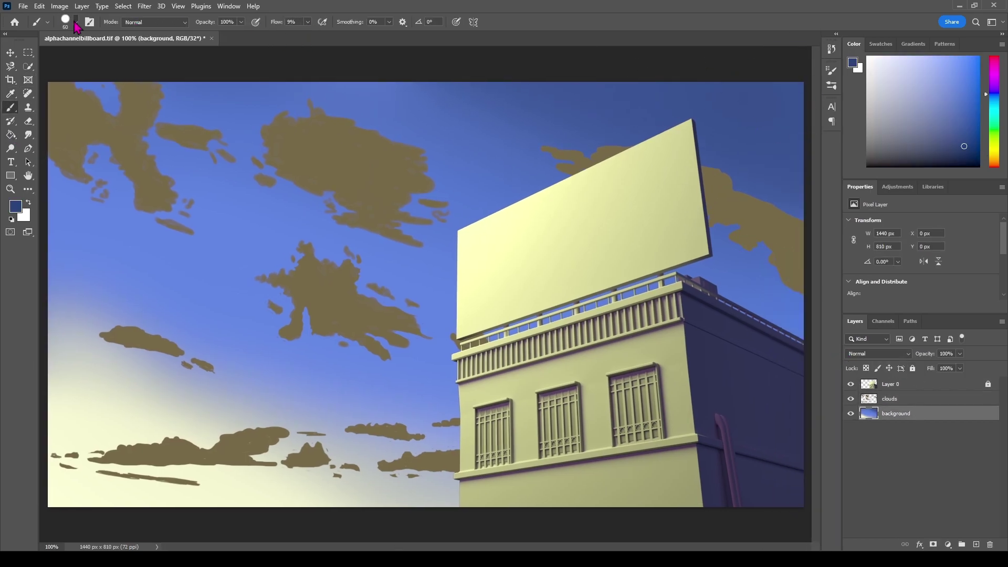
drag(798, 131, 556, 83)
Step: On the clouds layer, lay a Perspective Warp plane over the whole image
key(alt+bracketright)
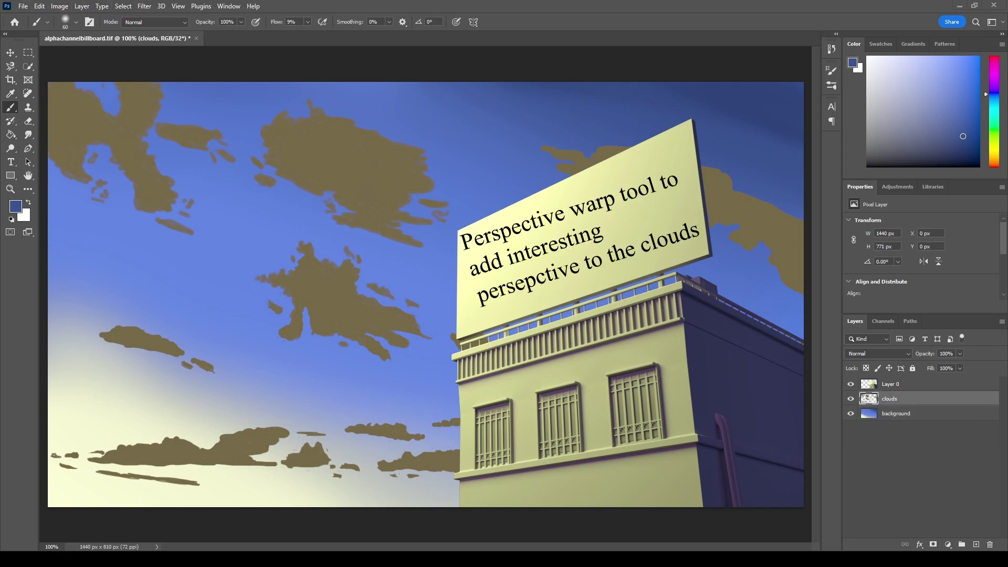
key(v)
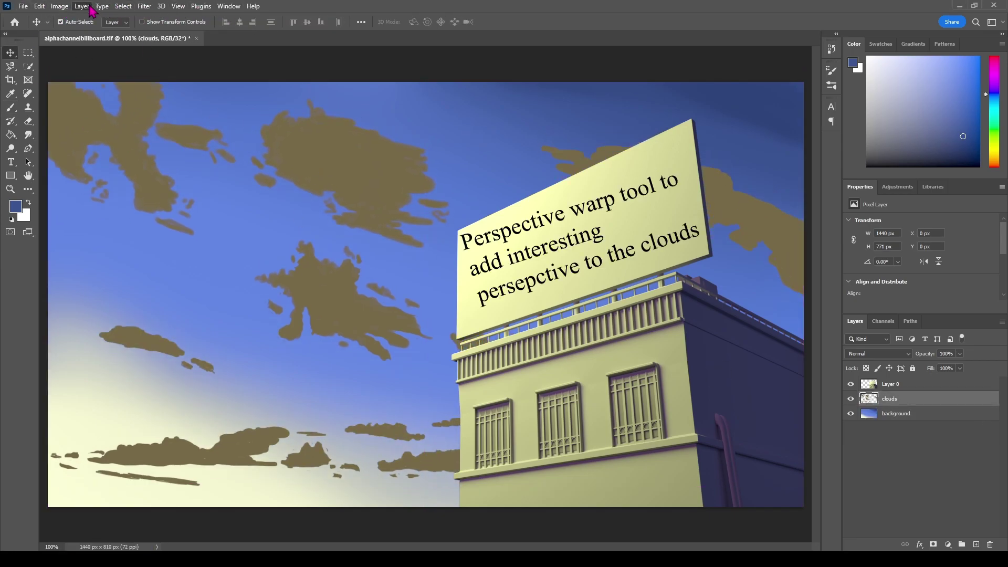
click(39, 6)
click(76, 209)
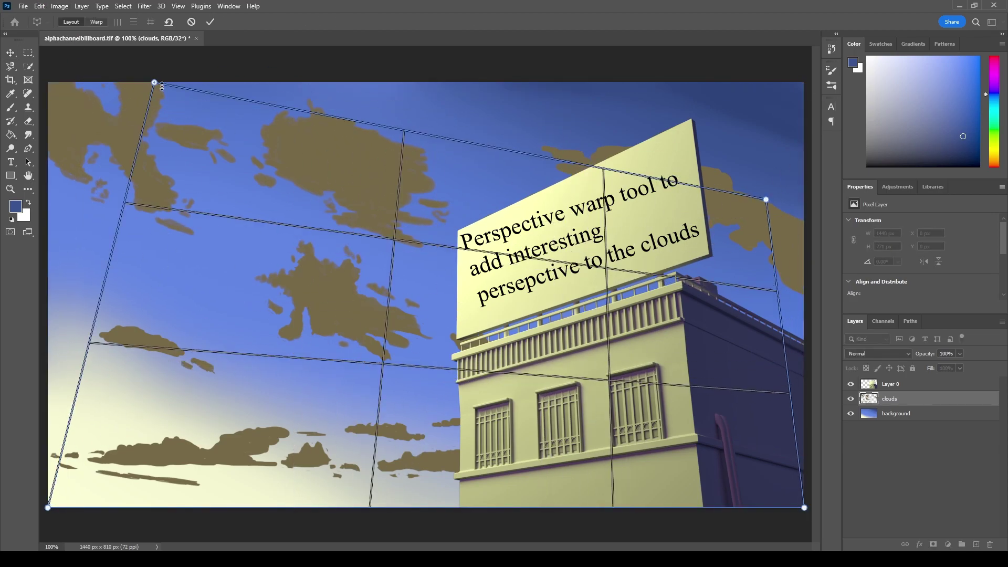
key(Escape)
click(39, 6)
click(77, 209)
drag(49, 82, 776, 498)
Step: Pull the warp's top corners to skew the clouds into perspective and apply it
key(w)
drag(802, 82, 803, 139)
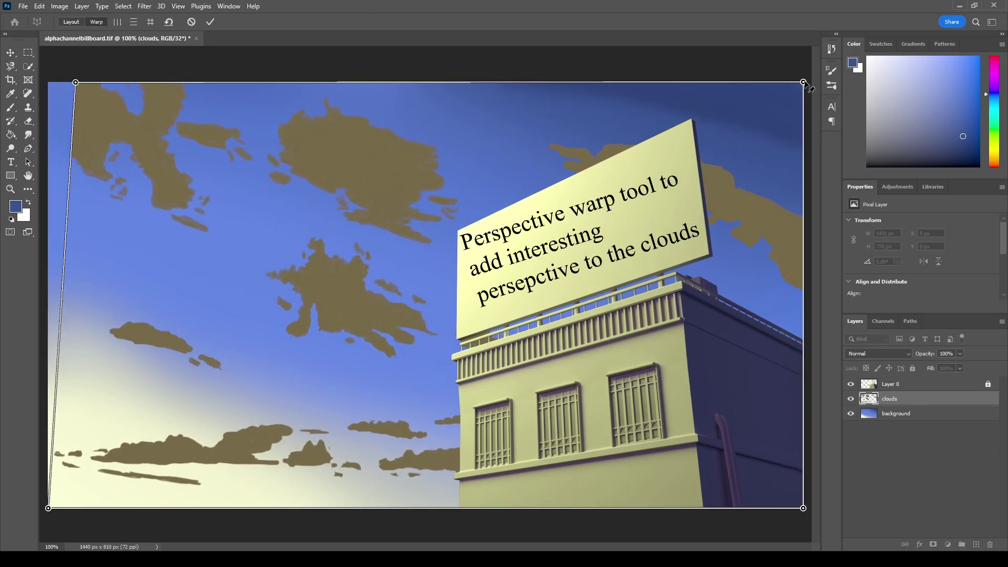
drag(74, 83, 43, 70)
drag(803, 140, 809, 115)
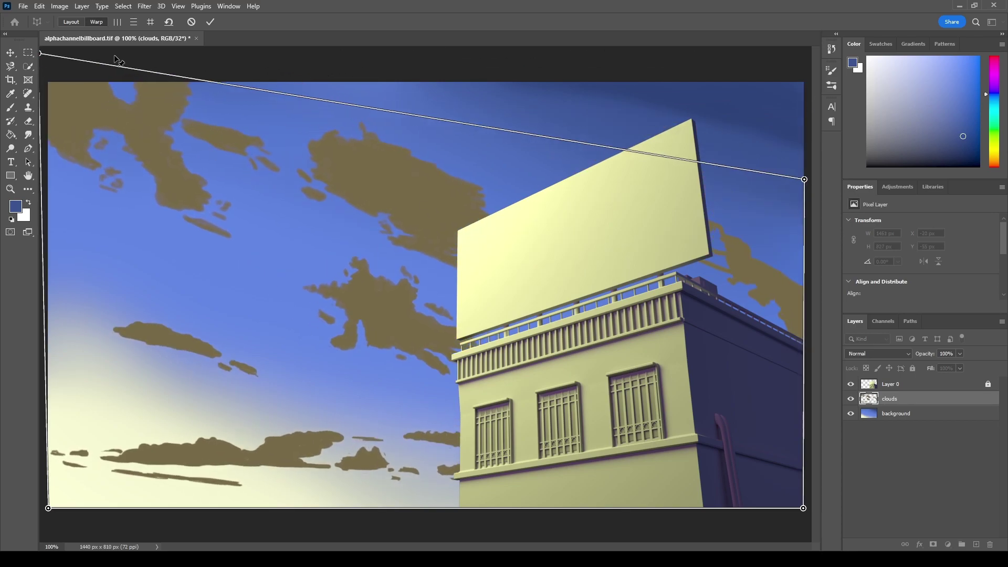
key(Return)
Step: Stretch the clouds upward with Free Transform and restack the layer between building and sky
key(ctrl+t)
drag(419, 50, 420, 21)
key(Return)
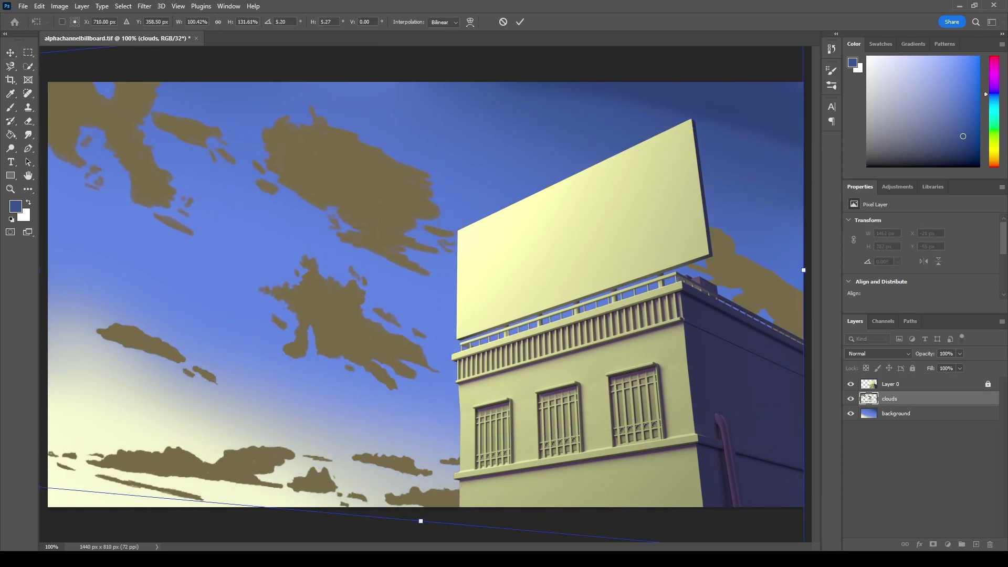
key(alt+bracketleft)
key(m)
key(b)
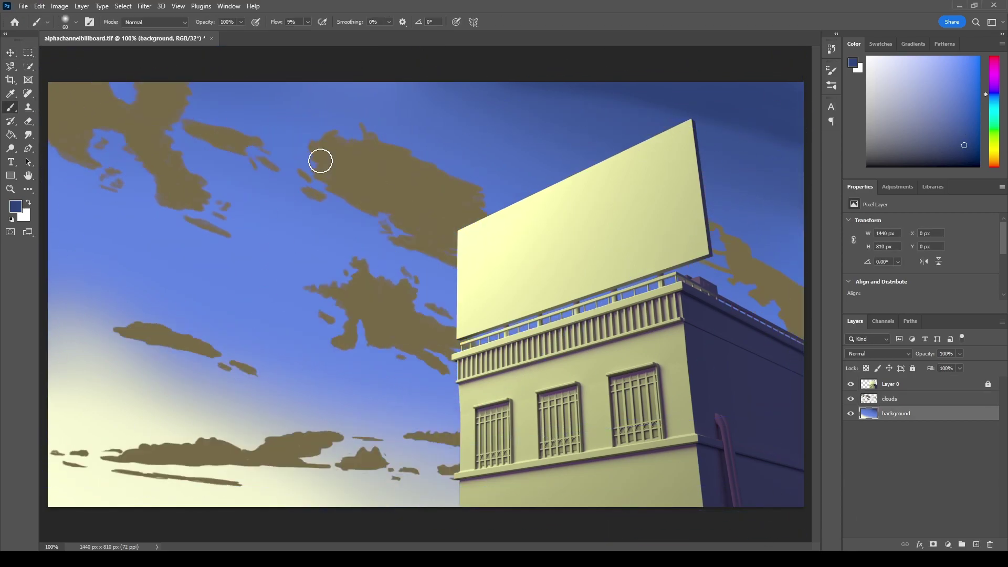
key(alt+bracketright)
key(ctrl+bracketleft)
key(ctrl+bracketright)
key(ctrl+bracketright)
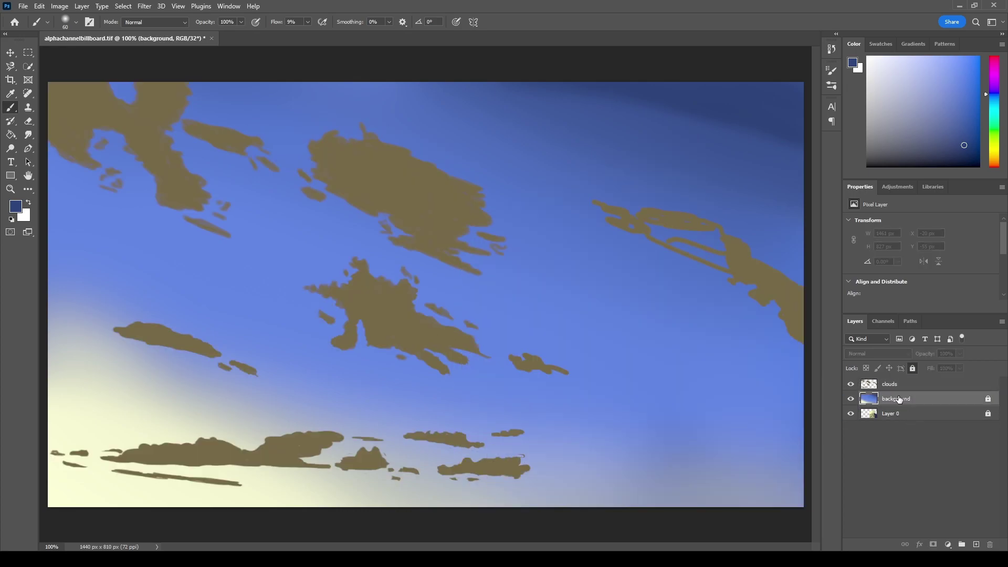
key(ctrl+bracketleft)
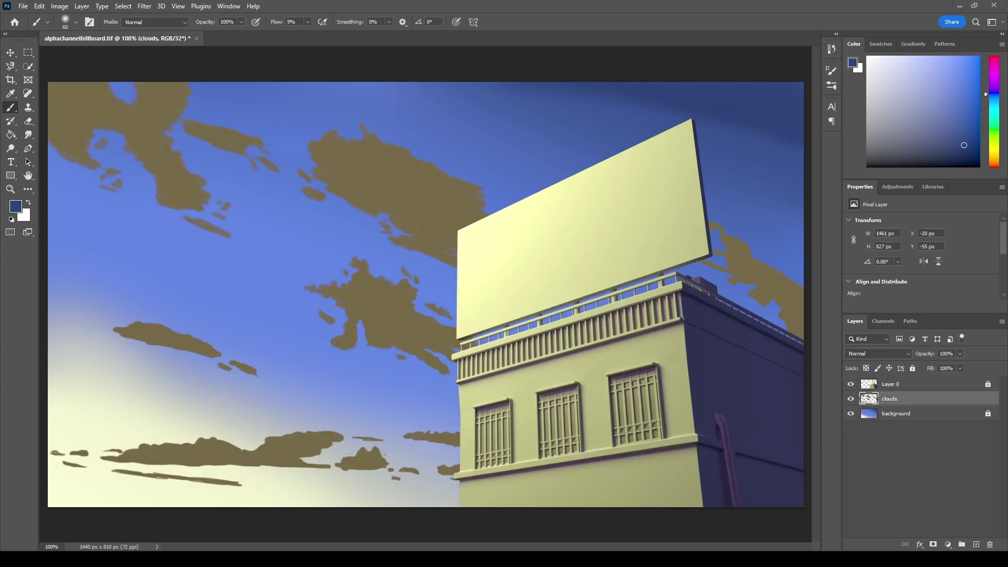
Step: Select the cloud shapes and shade the upper clouds dark blue
click(965, 156)
drag(370, 173, 426, 186)
ctrl+click(868, 399)
drag(325, 136, 462, 178)
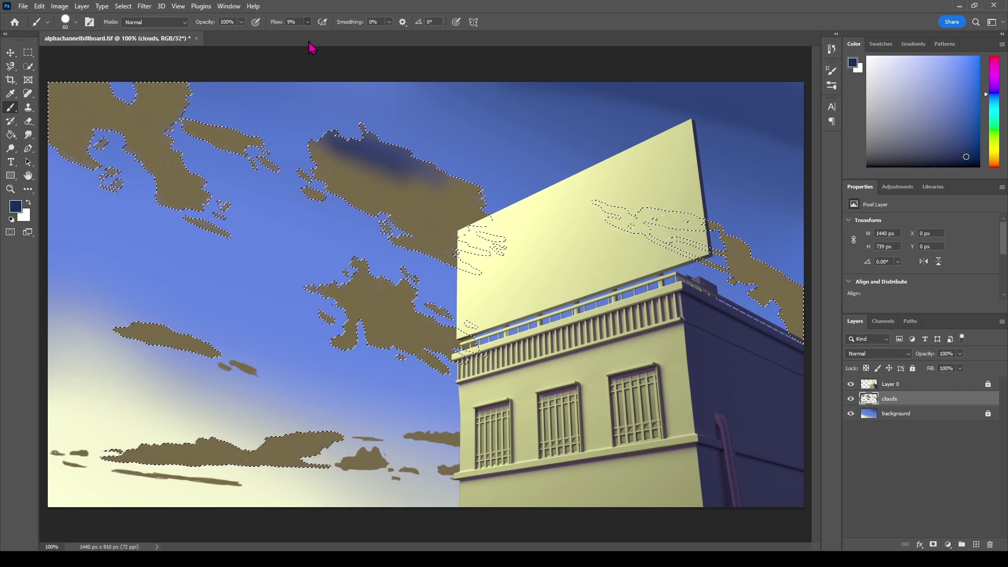
mouse_move(326, 147)
mouse_down()
mouse_move(315, 164)
mouse_move(216, 203)
mouse_move(420, 294)
mouse_move(269, 362)
mouse_up()
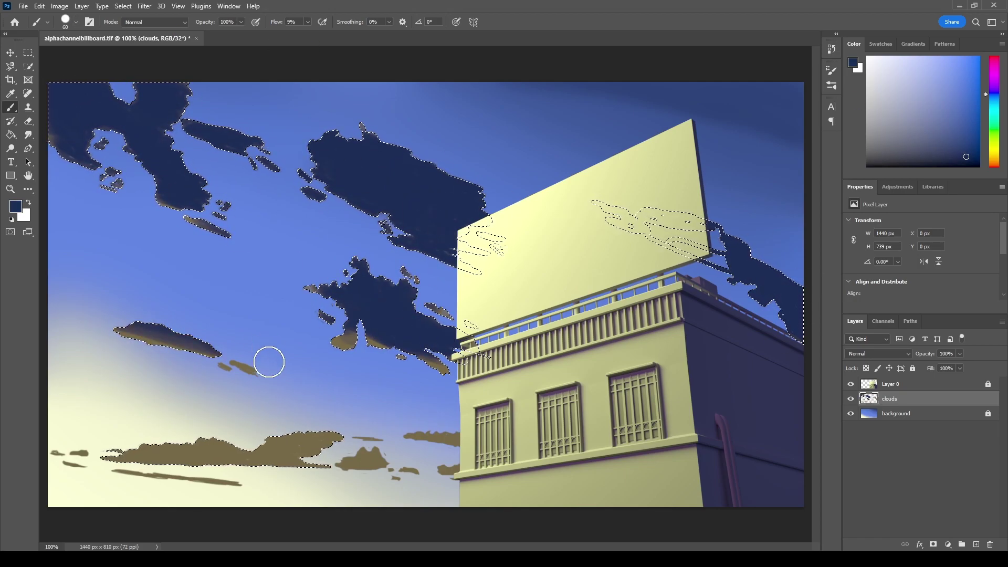
Step: At low brush flow, tint the upper-left cloud undersides brown and add the lower-left clouds to the selection
key(shift+0)
key(shift+3)
alt+click(135, 450)
mouse_move(173, 194)
mouse_down()
mouse_move(128, 189)
mouse_move(260, 163)
mouse_up()
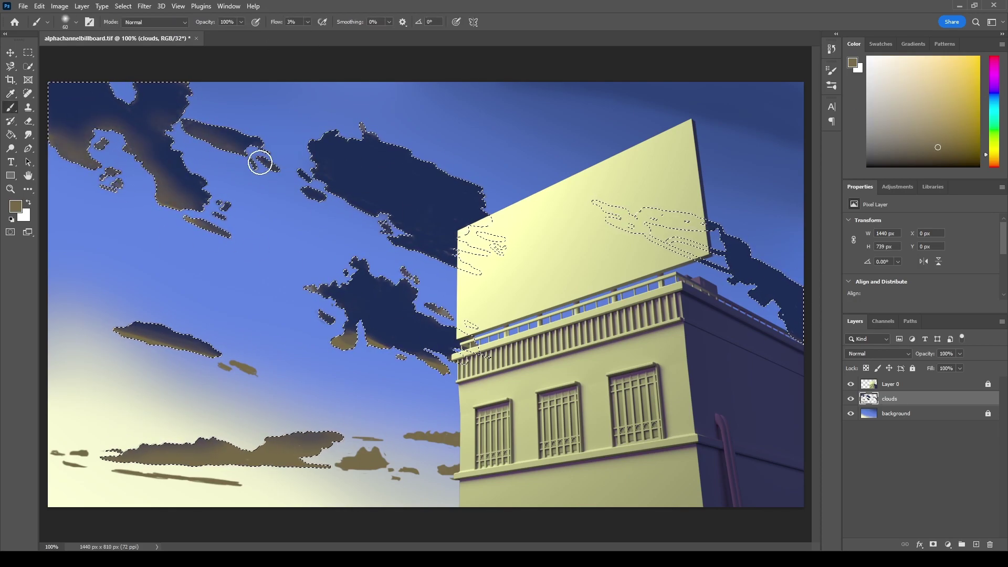
key(w)
click(84, 453)
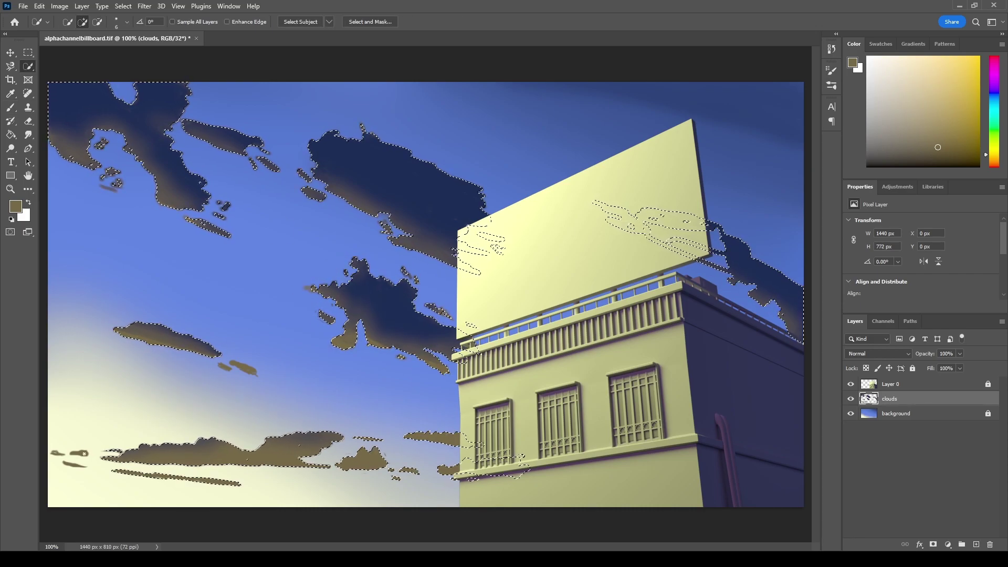
key(b)
alt+click(378, 315)
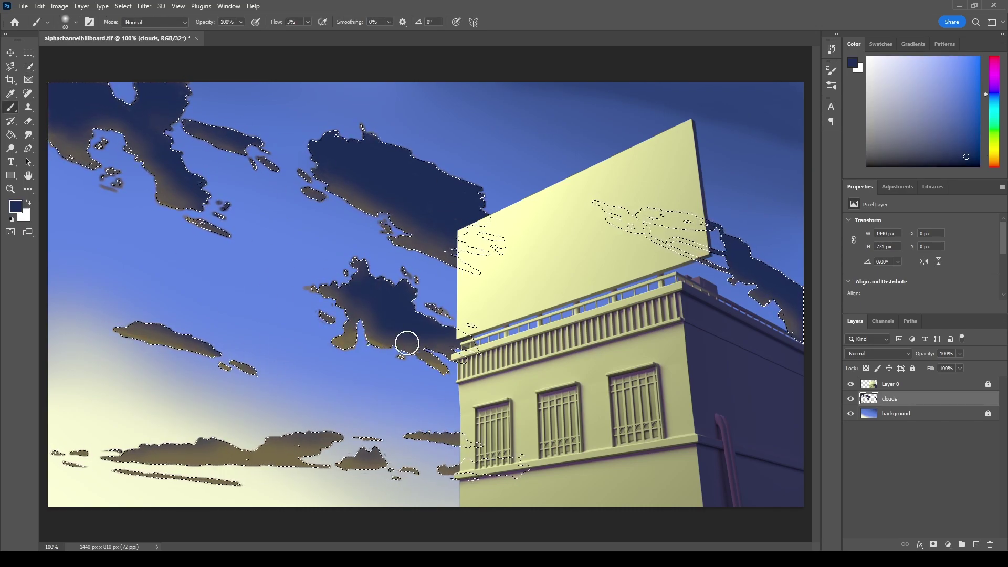
key(ctrl+h)
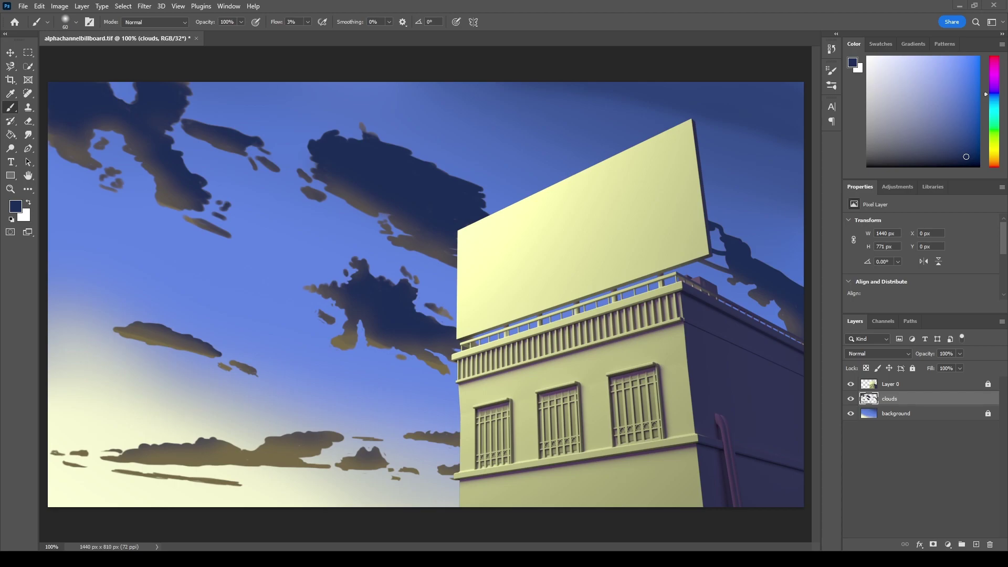
Step: Save the painting and drop the cloud selection
key(ctrl+s)
key(ctrl+h)
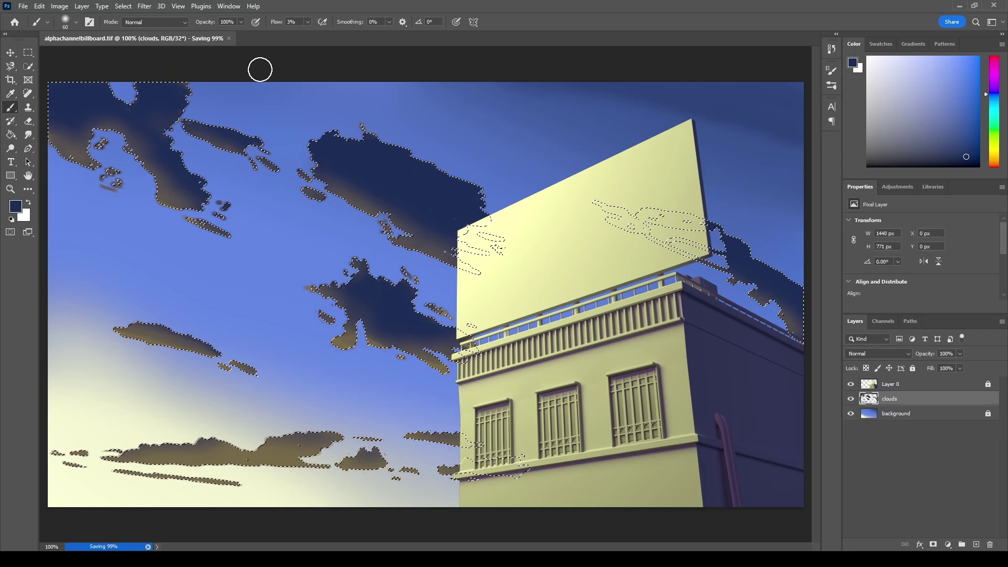
key(v)
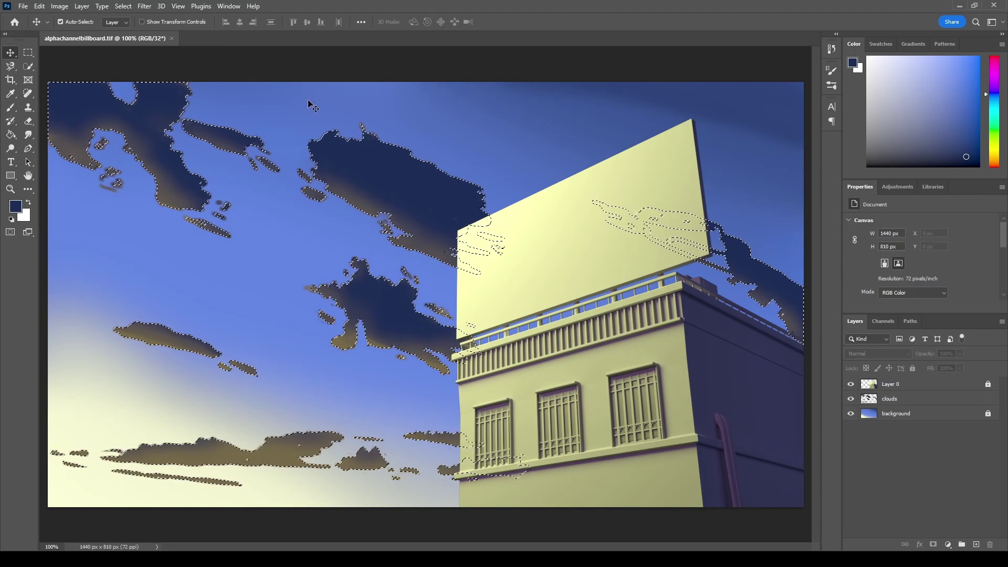
key(ctrl+d)
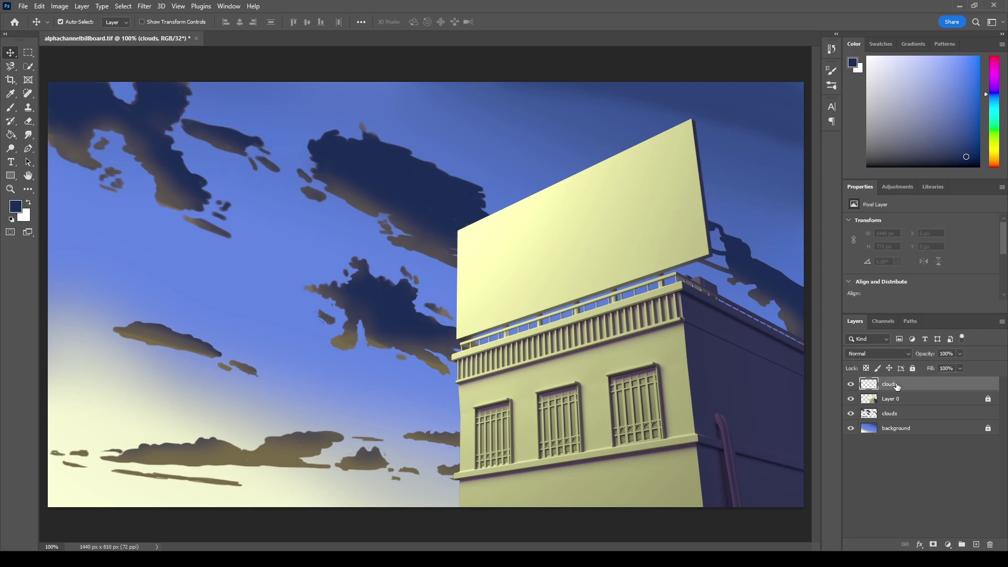
text(bigboi)
Step: Paint cumulus clouds behind the rooftop railing and cover the lower-left yellow glow with blue
key(b)
mouse_move(312, 320)
mouse_down()
mouse_move(198, 504)
mouse_move(441, 404)
mouse_move(401, 477)
mouse_move(409, 420)
mouse_up()
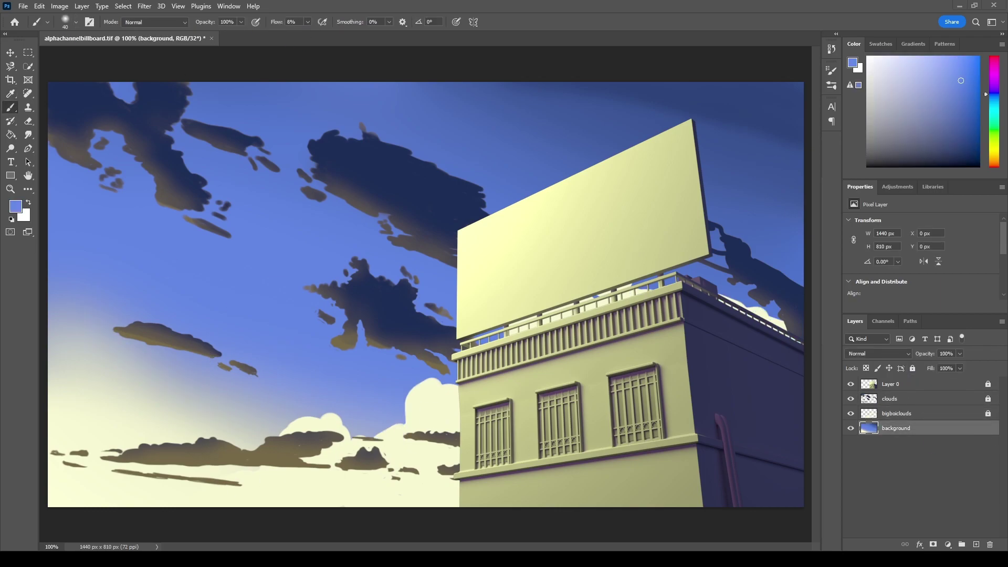
key(bracketright)
key(bracketright)
key(bracketright)
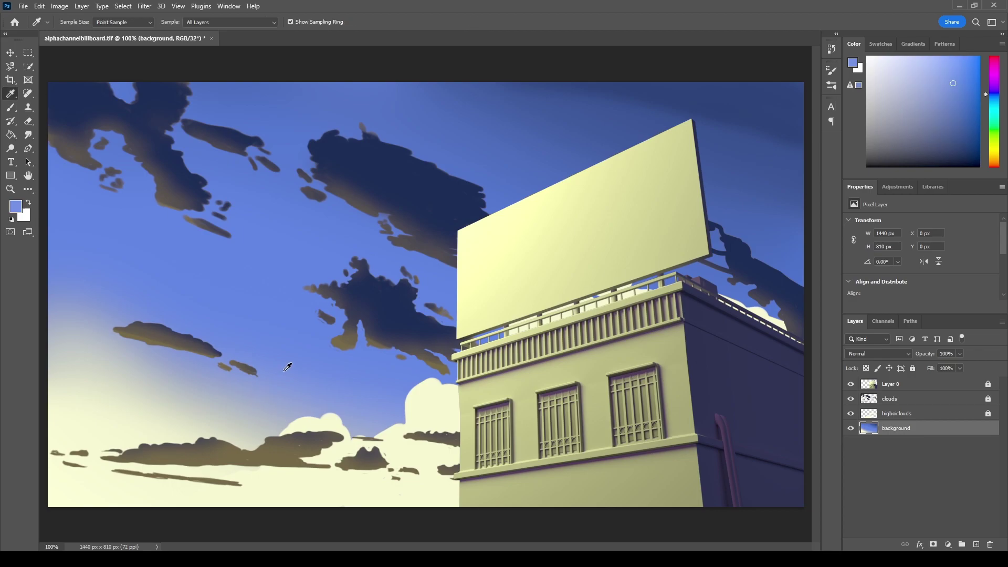
mouse_move(288, 364)
mouse_down()
mouse_move(184, 473)
mouse_move(89, 439)
mouse_move(206, 460)
mouse_up()
Step: On the bigboiclouds layer, repaint the lower cumulus cloud in pale cream at full flow
key(alt+bracketright)
key(bracketleft)
key(bracketleft)
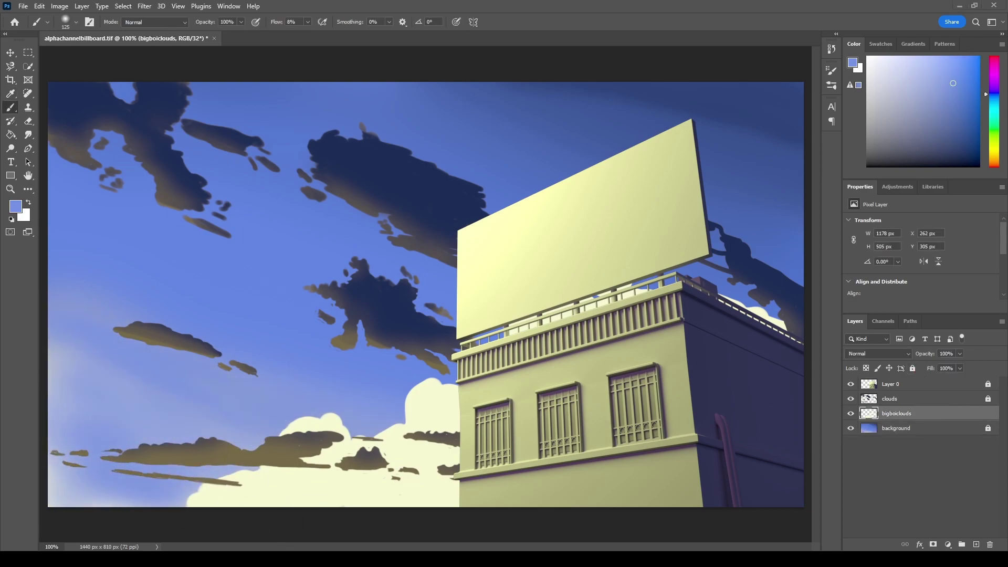
alt+click(260, 491)
mouse_move(244, 504)
mouse_down()
mouse_move(419, 457)
mouse_move(308, 434)
mouse_up()
key(bracketleft)
key(bracketleft)
key(bracketleft)
key(shift+0)
alt+click(310, 430)
mouse_move(226, 498)
mouse_down()
mouse_move(296, 494)
mouse_move(314, 450)
mouse_up()
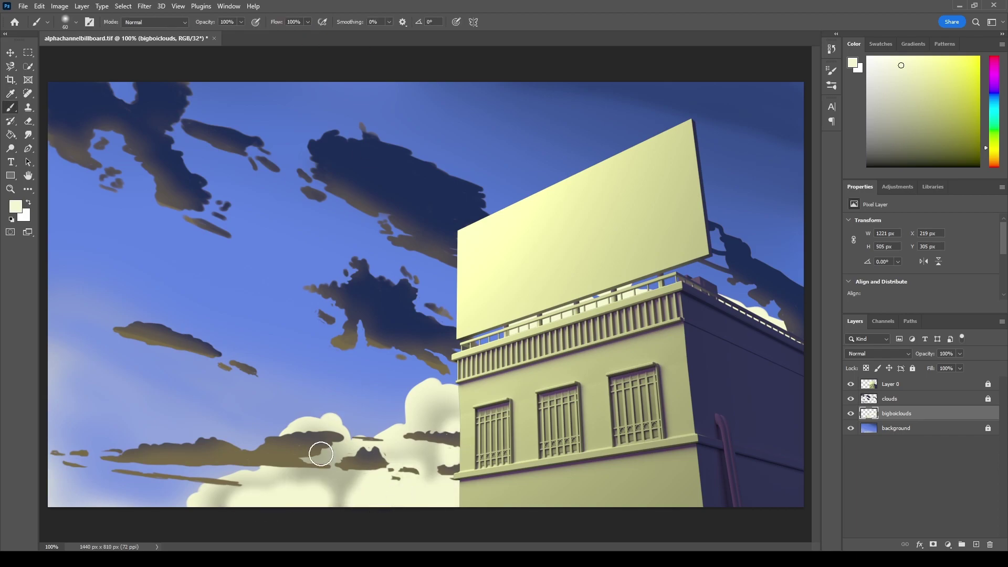
Step: Shade the lower cloud and its bottom edge with darker khaki, adding cream highlights along the tops
alt+click(315, 450)
drag(247, 502, 423, 490)
drag(246, 501, 451, 462)
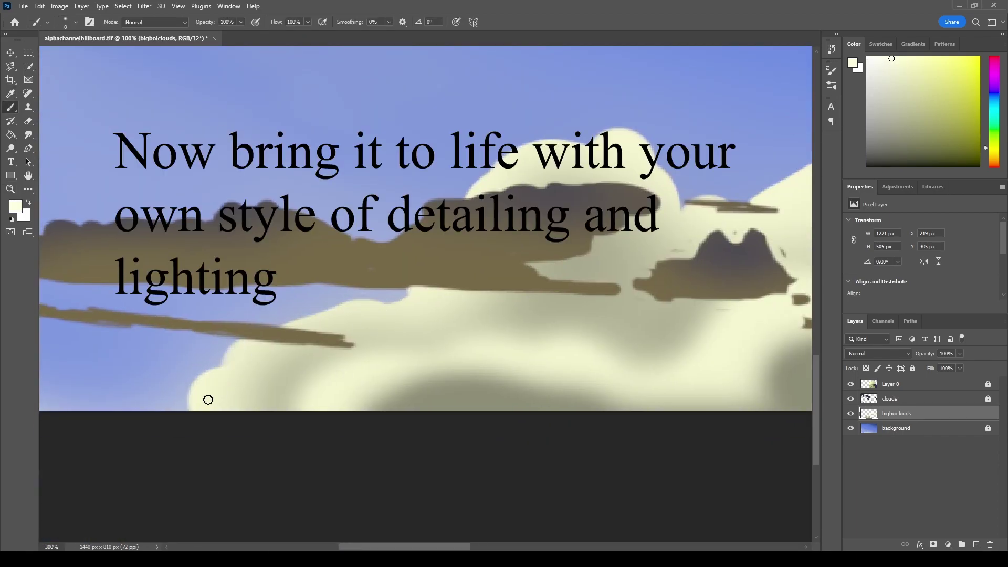
mouse_move(234, 363)
mouse_down()
mouse_move(360, 405)
mouse_move(412, 360)
mouse_move(328, 368)
mouse_up()
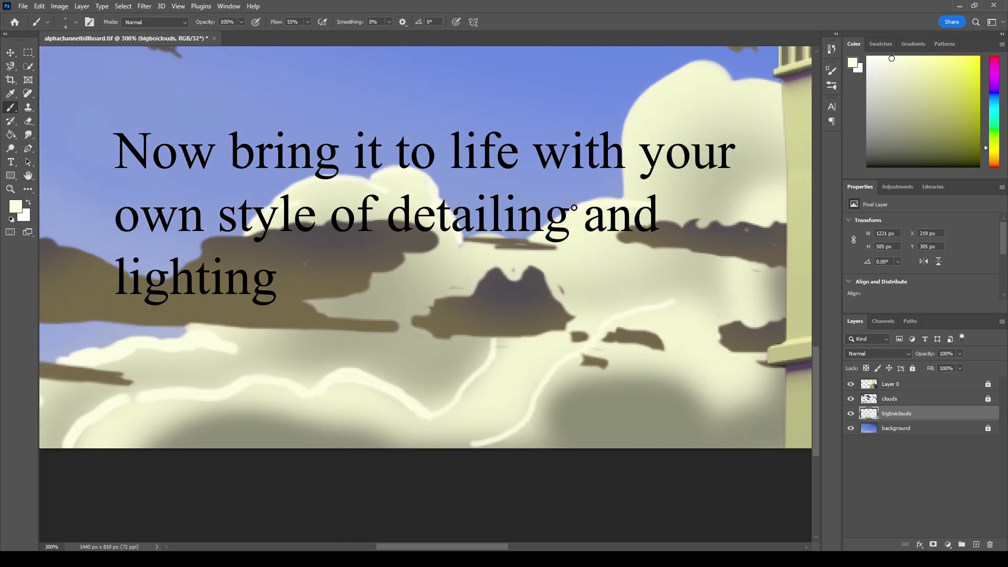
Step: Paint soft dark shading across the clouds beside the building
drag(619, 194, 436, 327)
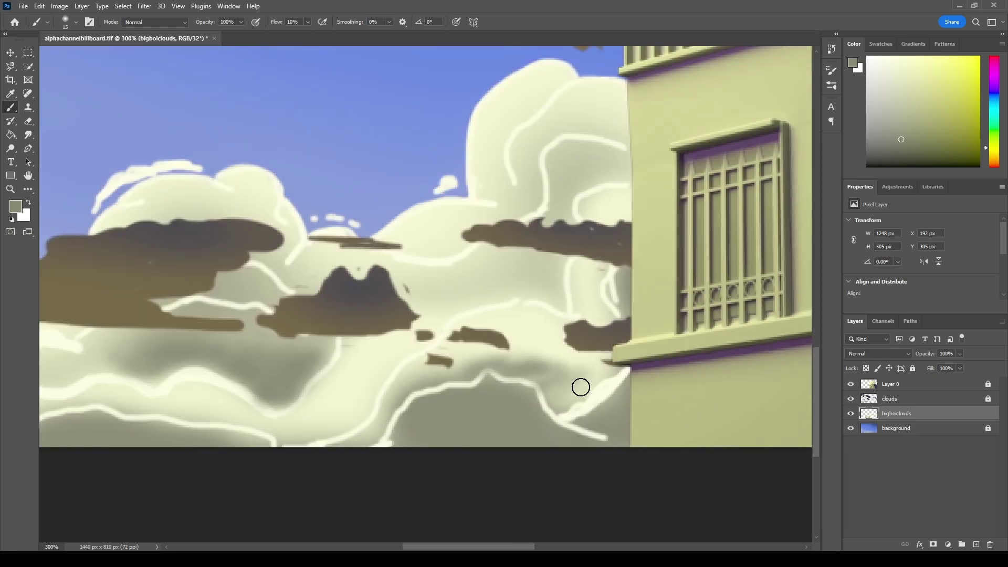
mouse_move(474, 420)
mouse_down()
mouse_move(581, 434)
mouse_move(556, 309)
mouse_move(434, 329)
mouse_move(593, 284)
mouse_move(625, 135)
mouse_move(452, 250)
mouse_up()
key(z)
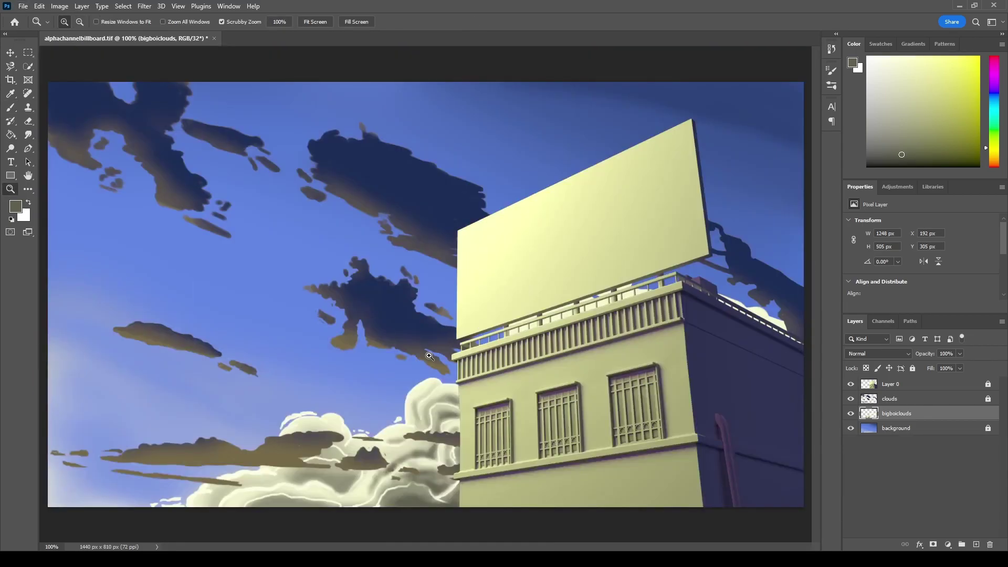
key(b)
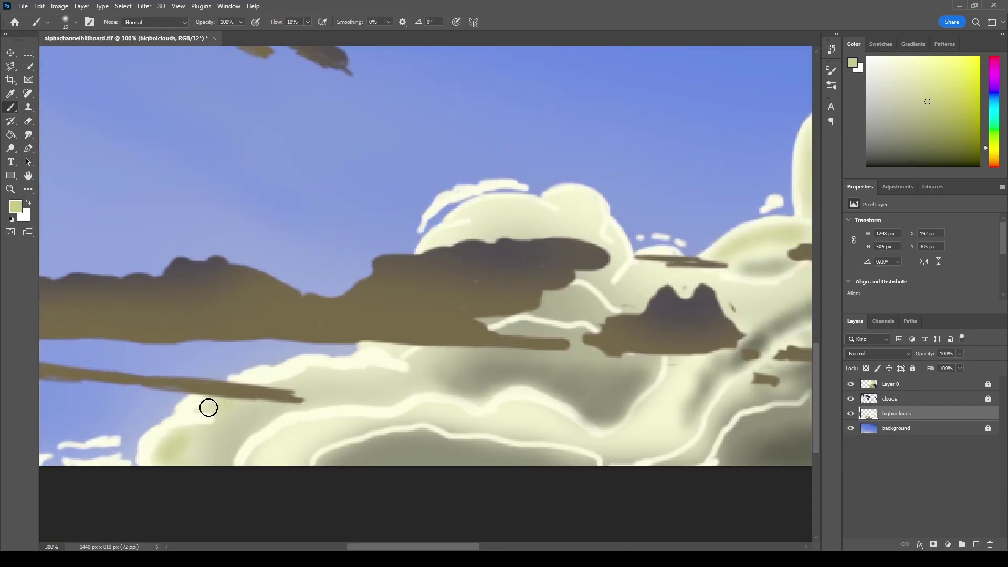
scroll(551, 312, down, 6)
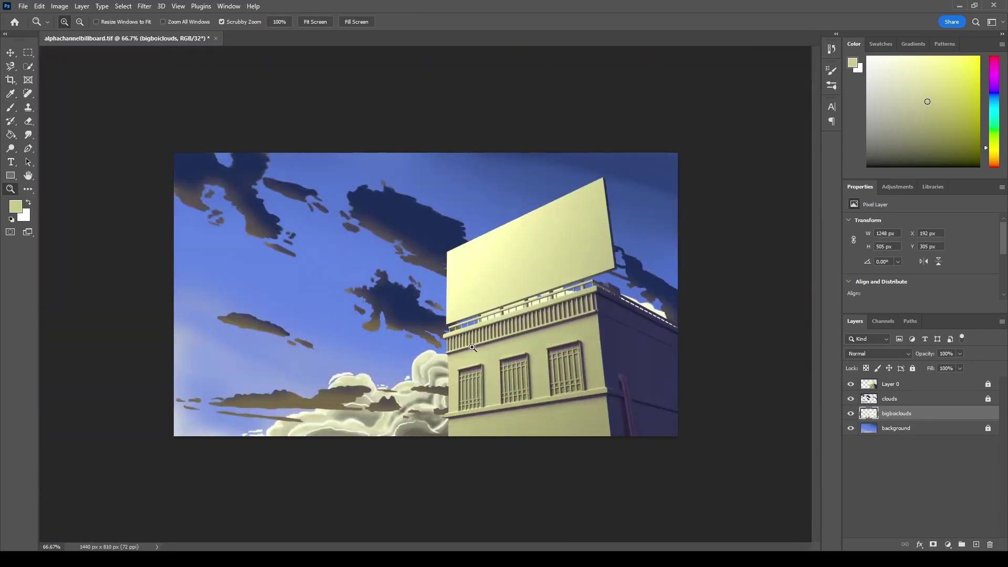
Step: Lock the bigboiclouds layer and switch to painting on the clouds layer
key(z)
click(912, 368)
click(965, 401)
scroll(165, 168, up, 2)
key(b)
mouse_move(195, 239)
mouse_down()
mouse_move(247, 263)
mouse_move(208, 253)
mouse_move(277, 234)
mouse_move(407, 330)
mouse_move(299, 308)
mouse_move(556, 432)
mouse_up()
key(ctrl+z)
Step: Trace light yellow outlines along the cloud edges, including the middle cloud column and elongated cloud
scroll(472, 315, up, 2)
scroll(472, 315, right, 2)
drag(367, 268, 452, 415)
drag(409, 341, 378, 404)
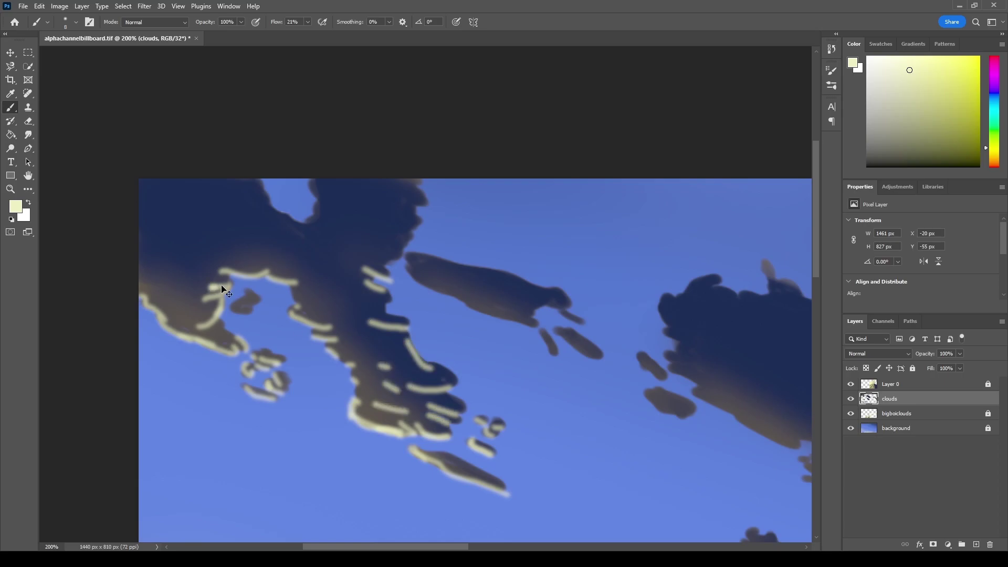
drag(315, 226, 188, 236)
mouse_move(385, 249)
mouse_down()
mouse_move(410, 224)
mouse_move(456, 293)
mouse_move(557, 346)
mouse_move(502, 278)
mouse_up()
Step: Cover stray light outlines with dark blue sampled from the cloud body
scroll(502, 279, down, 5)
scroll(502, 278, down, 5)
mouse_move(231, 349)
mouse_down()
mouse_move(448, 404)
mouse_move(304, 341)
mouse_move(393, 224)
mouse_up()
key(z)
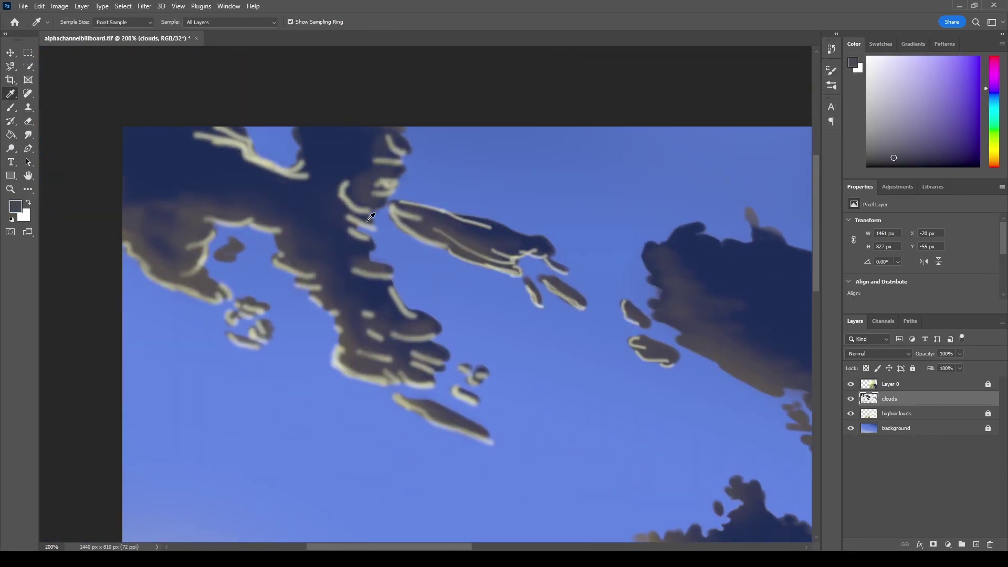
alt+click(367, 202)
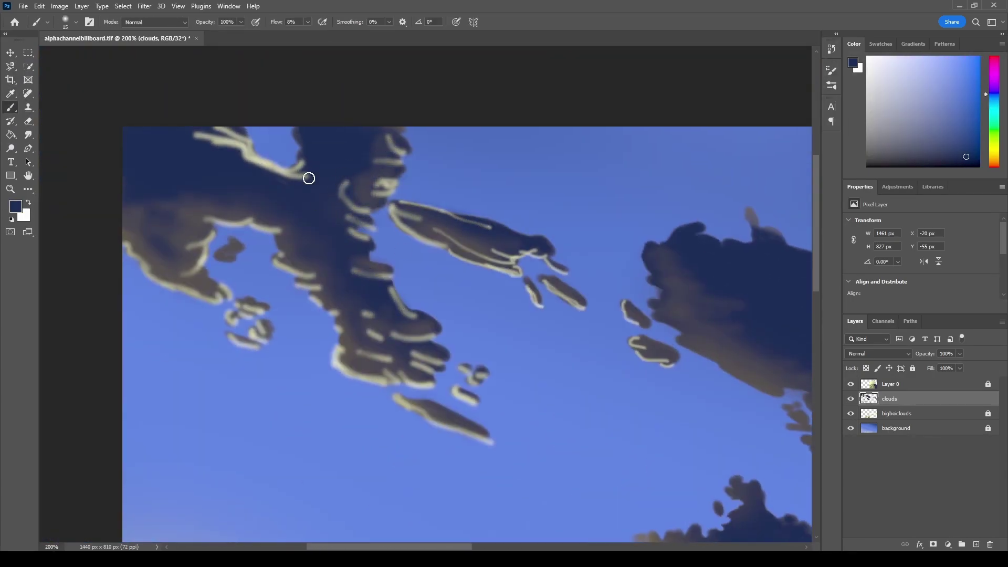
drag(308, 178, 299, 181)
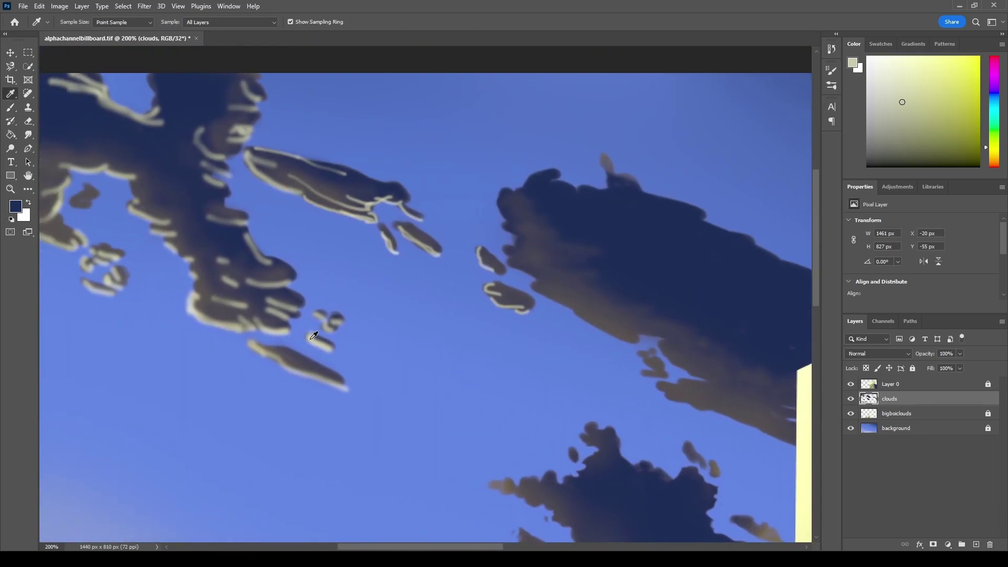
Step: Outline the big cloud's lower edge and the middle cloud's left and lower edges in light yellow
key(b)
drag(513, 252, 656, 346)
drag(503, 231, 724, 409)
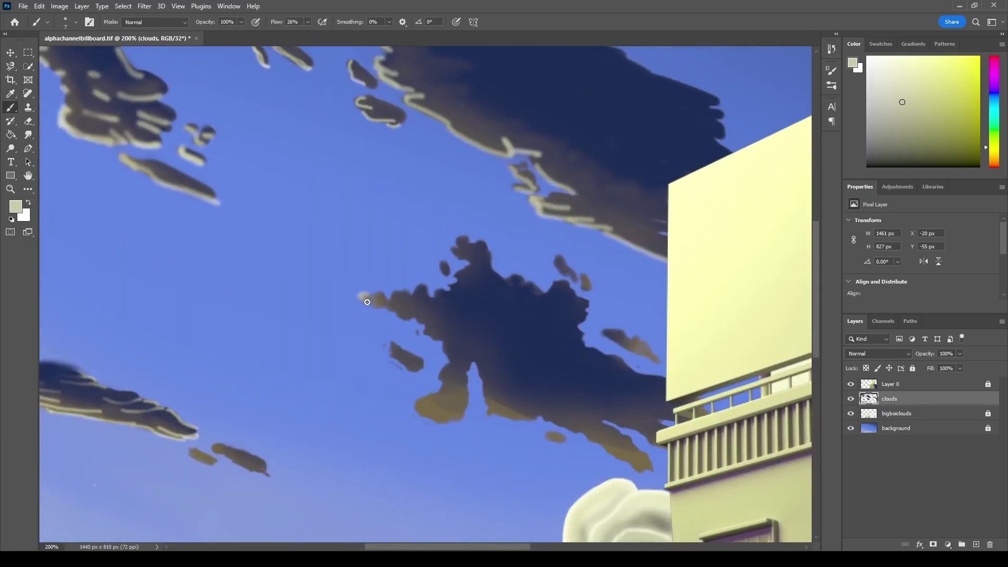
mouse_move(380, 317)
mouse_down()
mouse_move(446, 341)
mouse_move(467, 420)
mouse_up()
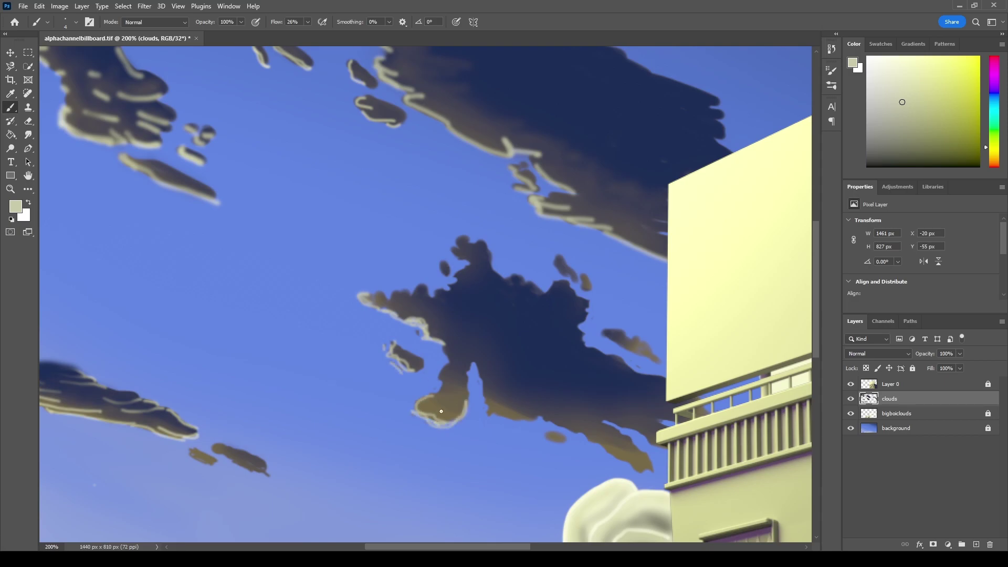
mouse_move(435, 388)
mouse_down()
mouse_move(485, 394)
mouse_move(653, 472)
mouse_up()
Step: Rim the middle cloud's lower-right edge and notch, then zoom out to view the whole painting
drag(588, 428, 659, 446)
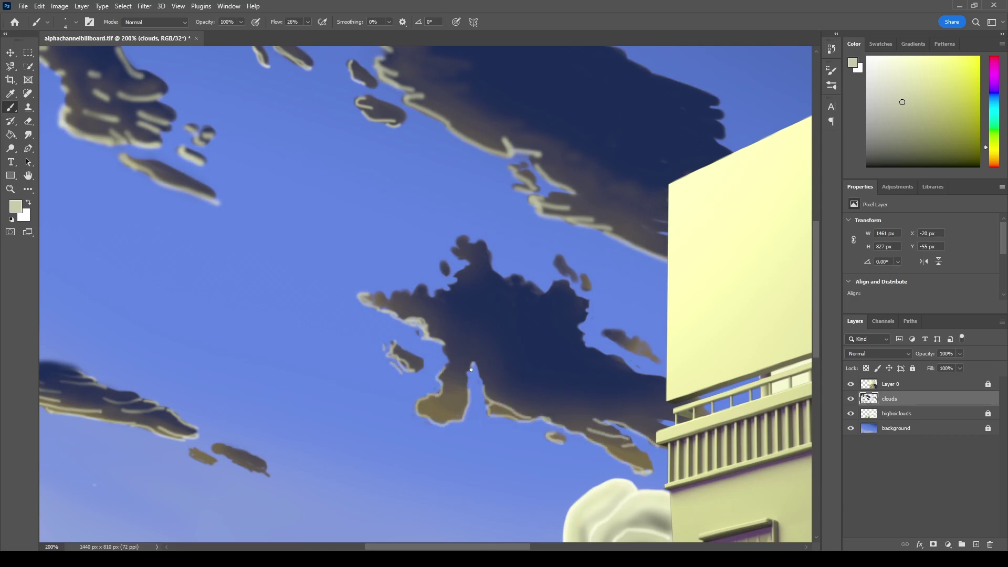
drag(472, 362, 483, 394)
drag(443, 349, 487, 362)
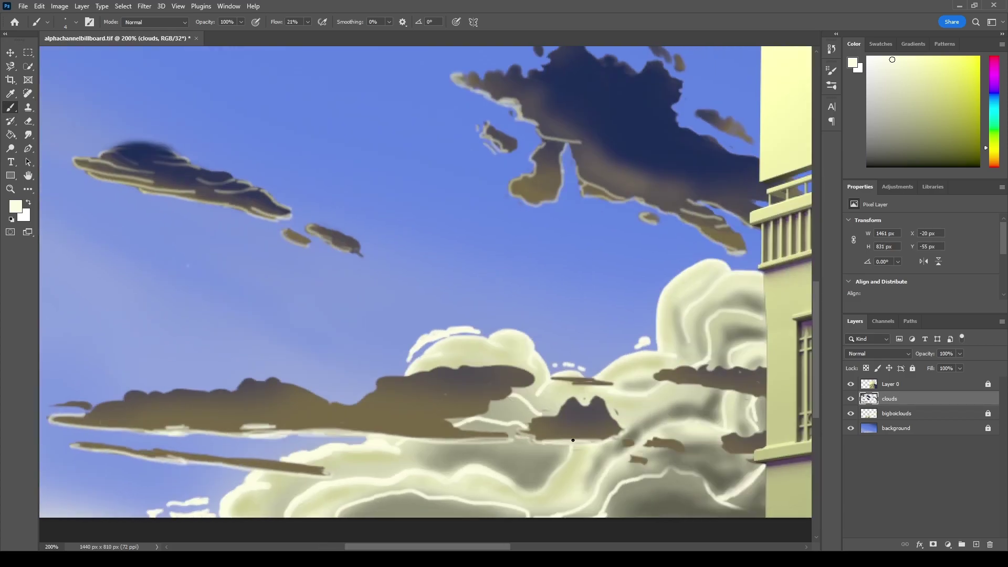
key(z)
alt+click(292, 378)
alt+click(493, 345)
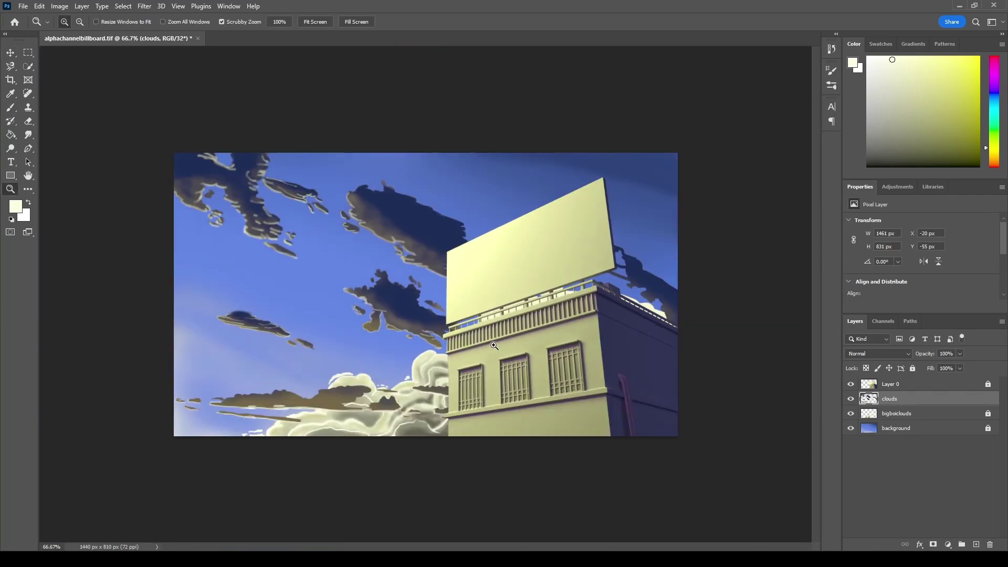
click(632, 264)
click(632, 264)
key(b)
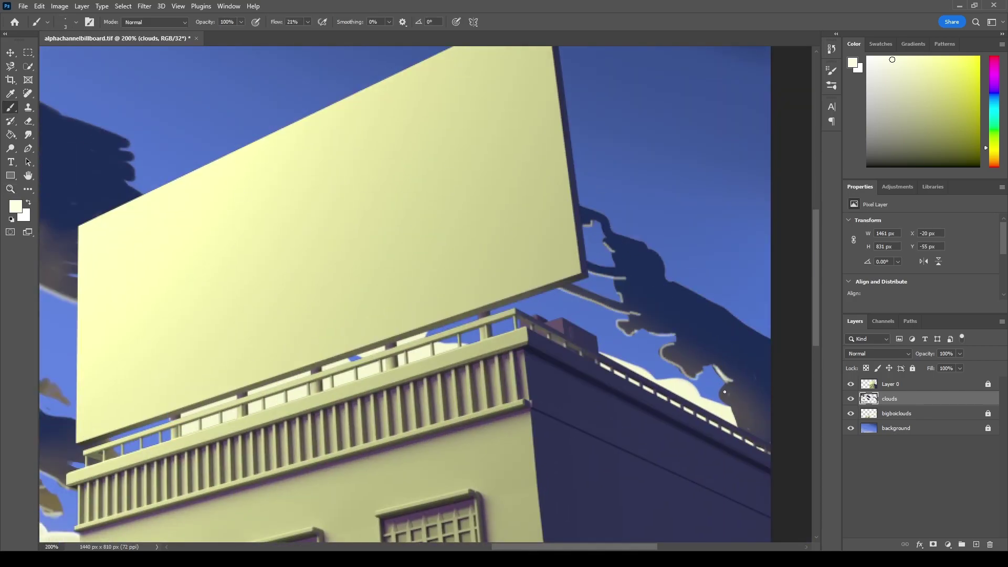
key(z)
alt+click(460, 288)
click(460, 289)
key(b)
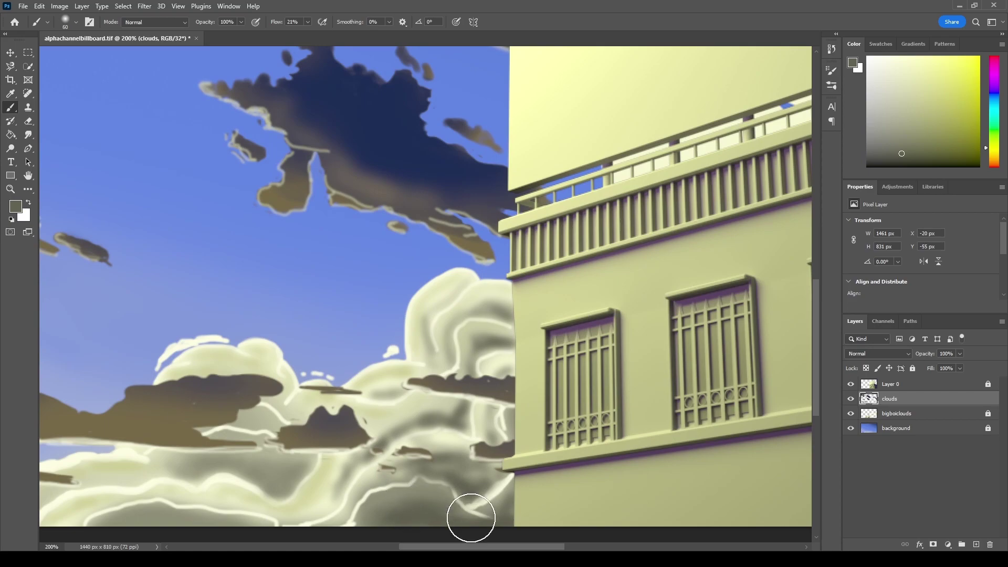
drag(468, 517, 487, 428)
drag(268, 498, 444, 458)
key(ctrl+z)
alt+click(598, 441)
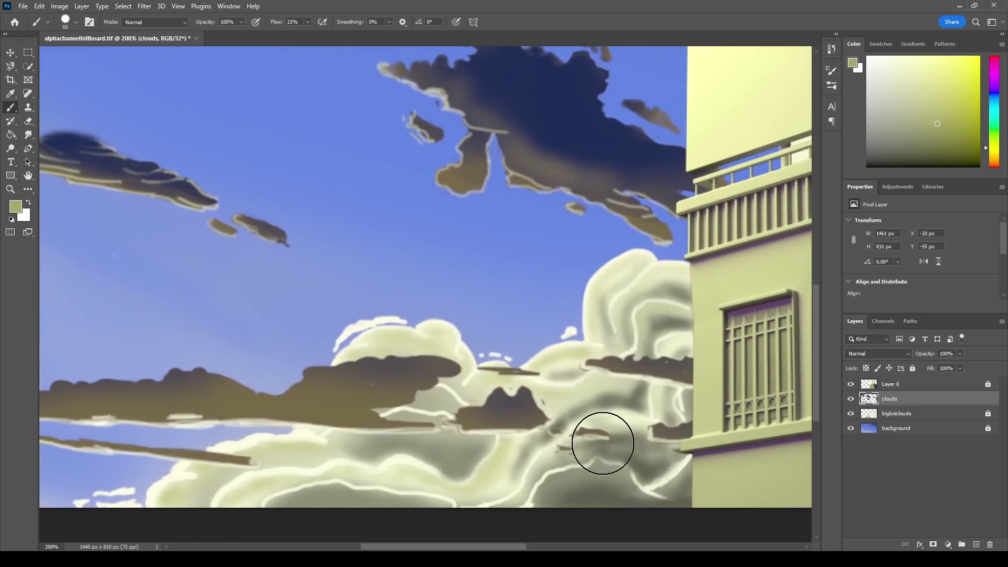
key(bracketleft)
key(bracketleft)
key(bracketleft)
alt+click(345, 485)
drag(742, 472, 558, 450)
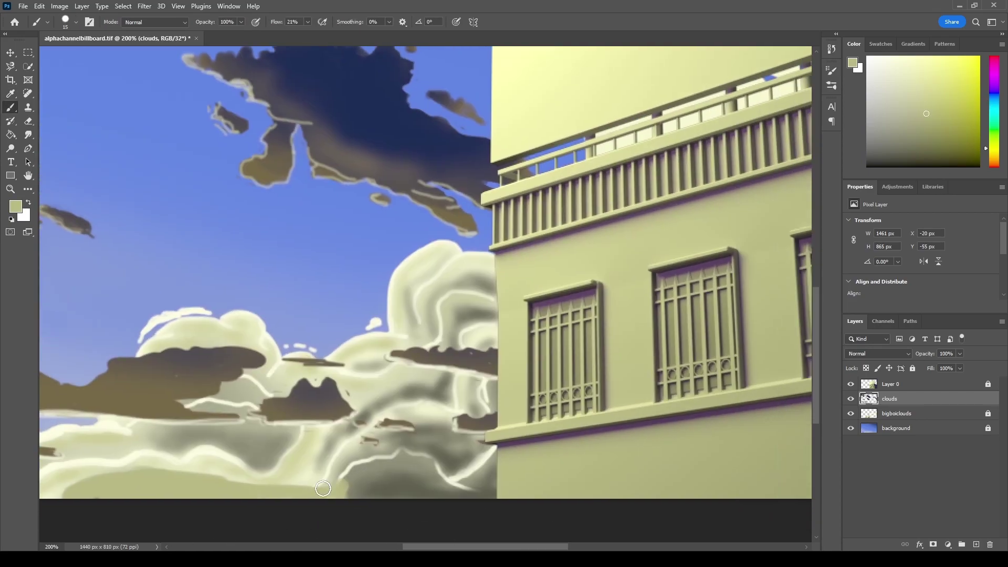
key(z)
alt+click(412, 430)
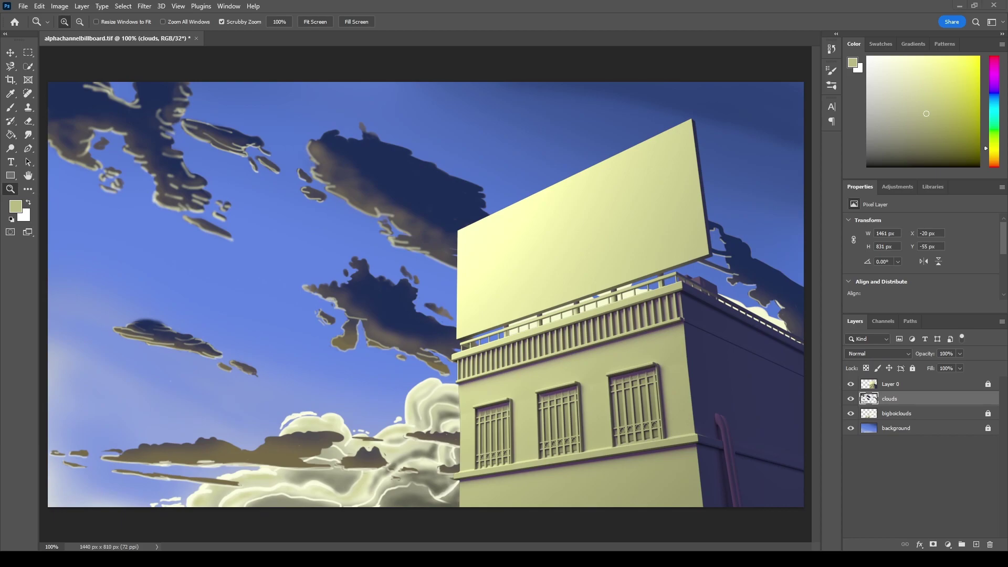
key(alt+bracketright)
Step: On Layer 0, paint bright white highlights down the left-hand rooftop railing balusters
key(z)
click(542, 381)
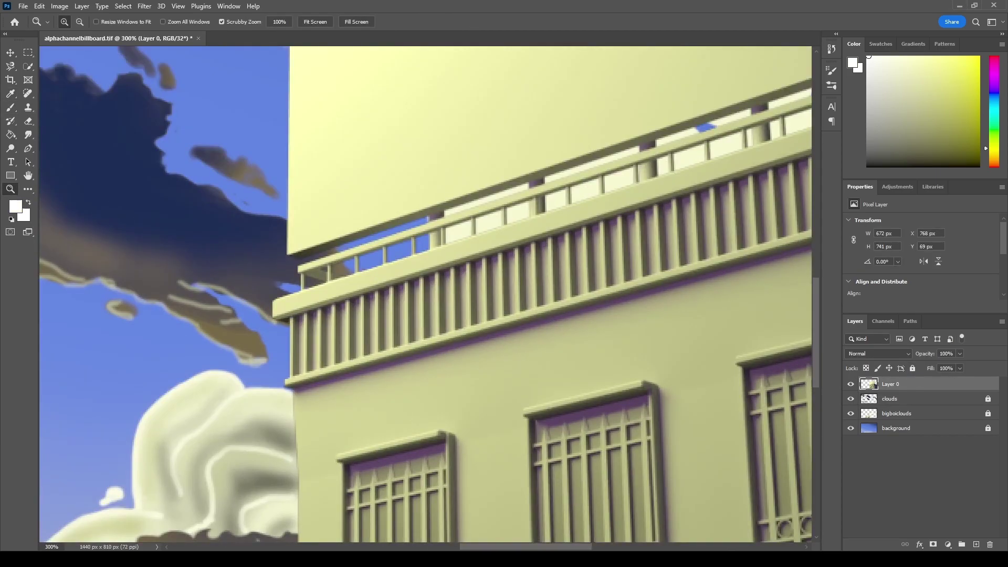
key(b)
drag(274, 307, 101, 374)
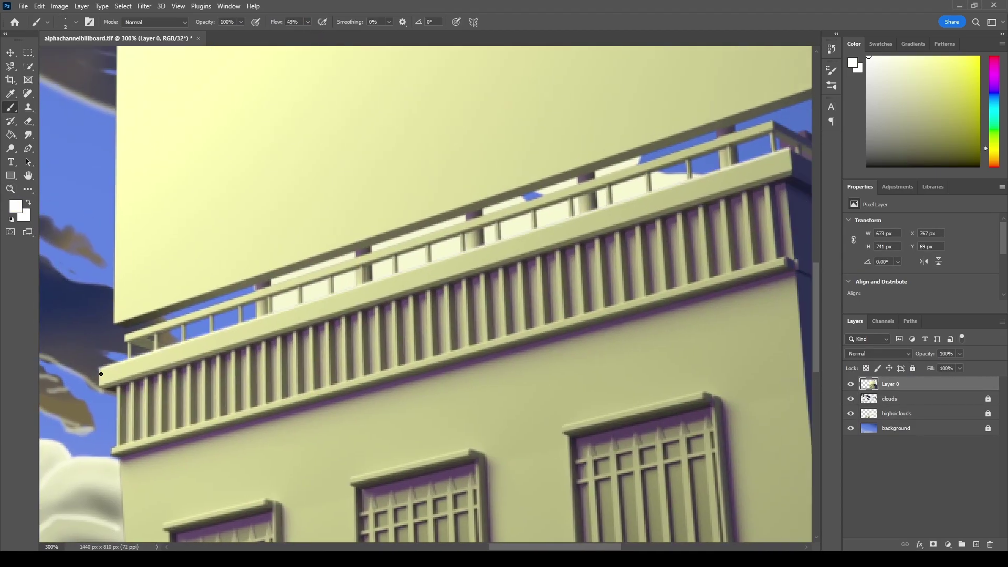
drag(117, 439, 117, 388)
drag(157, 434, 156, 372)
drag(182, 423, 182, 367)
drag(212, 411, 212, 358)
drag(230, 414, 231, 351)
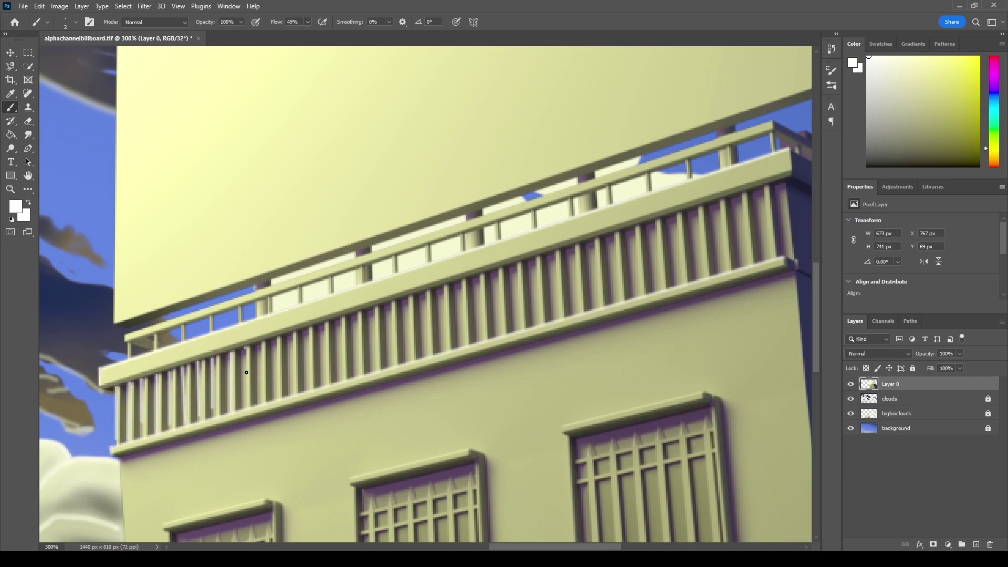
mouse_move(274, 397)
mouse_down()
mouse_move(274, 339)
mouse_move(295, 336)
mouse_up()
Step: Continue white baluster highlights across the middle and right end of the railing
drag(325, 378, 326, 328)
drag(375, 365, 375, 310)
drag(444, 344, 444, 290)
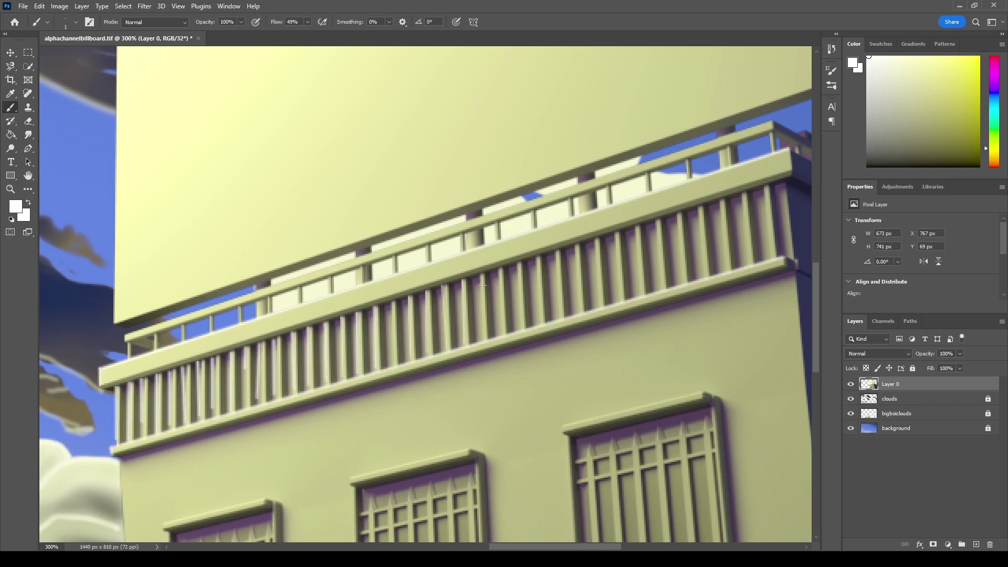
drag(499, 327, 499, 272)
mouse_move(538, 315)
mouse_down()
mouse_move(539, 261)
mouse_move(554, 246)
mouse_up()
drag(576, 308, 576, 243)
drag(614, 301, 614, 233)
drag(681, 282, 680, 214)
drag(719, 271, 719, 201)
drag(766, 258, 766, 185)
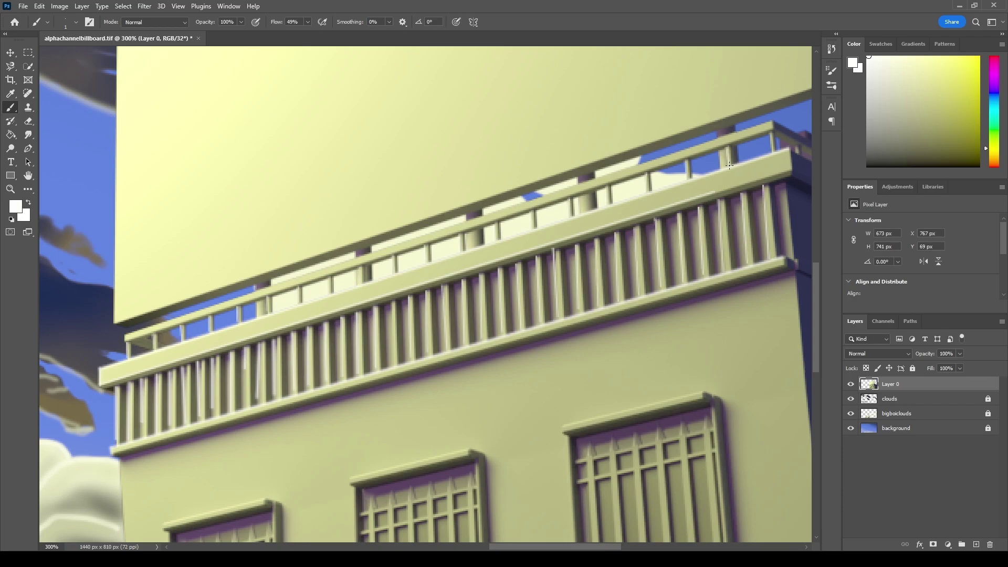
Step: Highlight the ledge with higher flow, then add a full-flow straight highlight along the top railing
key(shift+7)
key(shift+7)
drag(281, 472, 641, 283)
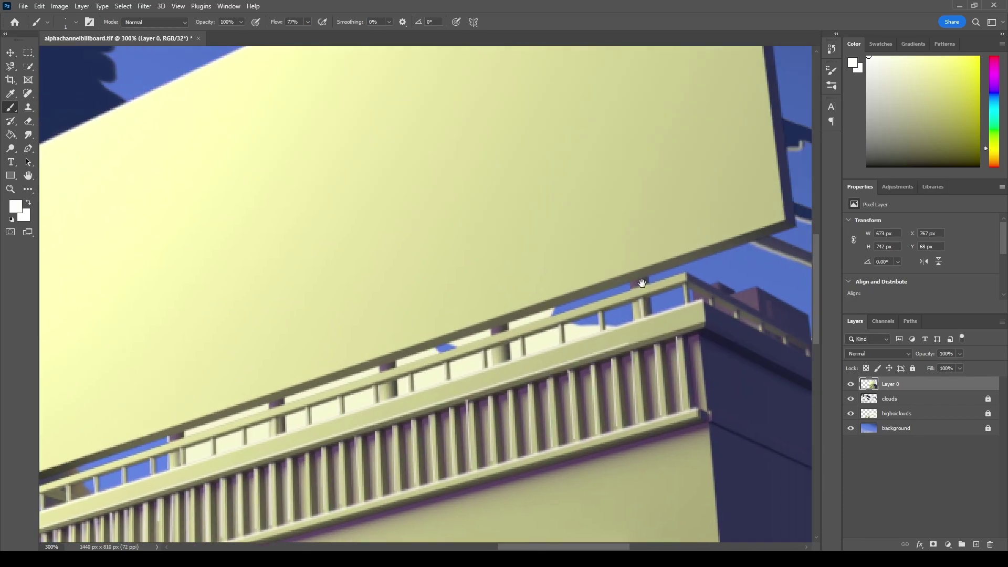
scroll(642, 283, down, 10)
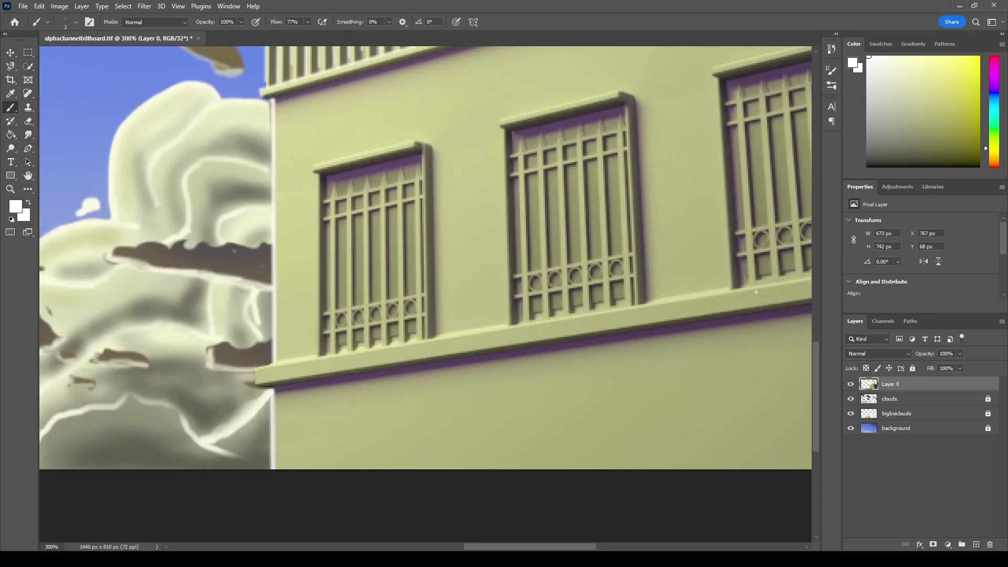
drag(756, 292, 257, 374)
key(shift+1)
key(shift+9)
drag(603, 477, 565, 315)
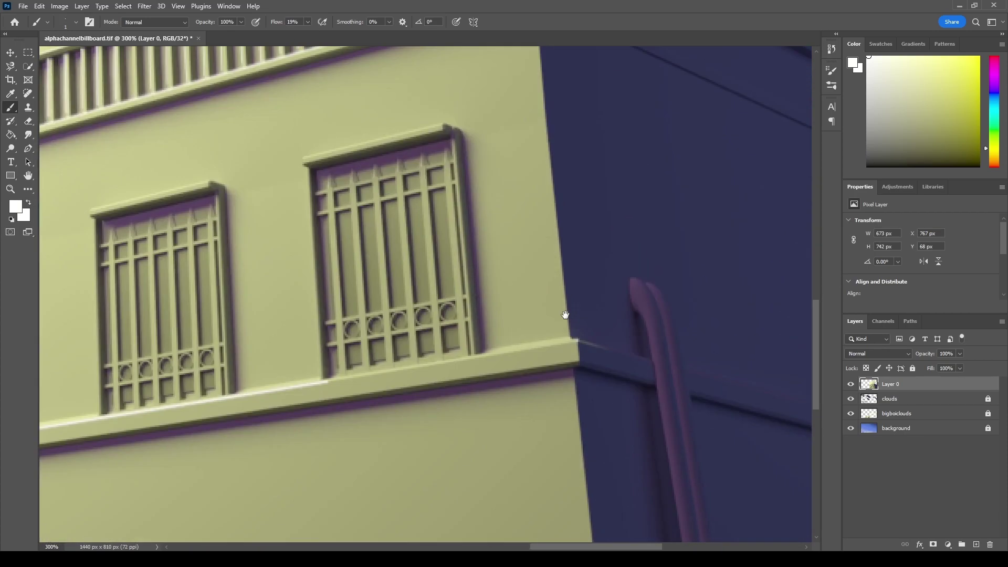
scroll(565, 315, left, 5)
scroll(411, 299, right, 2)
scroll(411, 299, up, 8)
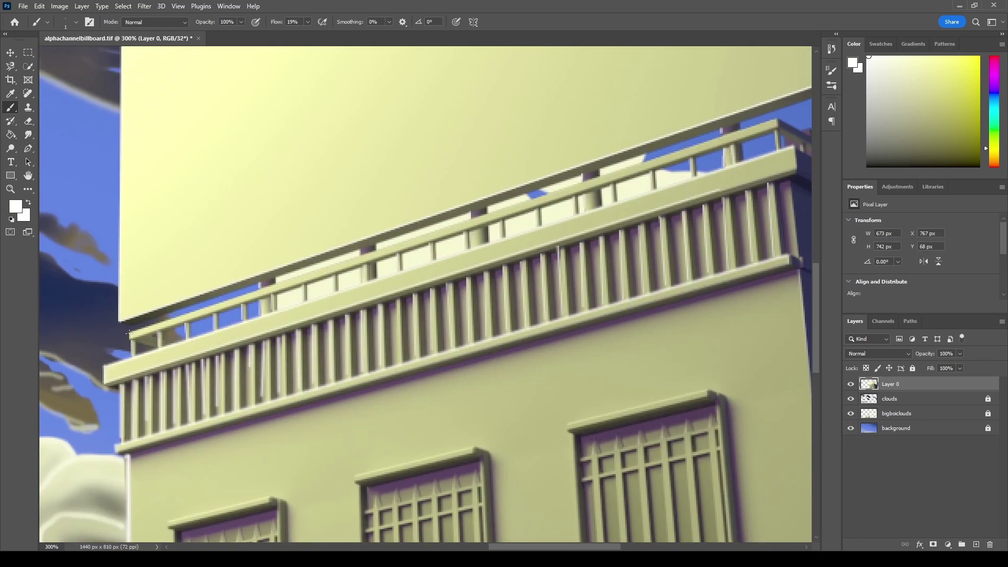
key(shift+0)
shift+click(778, 126)
Step: At about half flow, highlight window ledges and frame edges, then sample the pale yellow wall colour
scroll(471, 211, down, 5)
scroll(472, 210, left, 2)
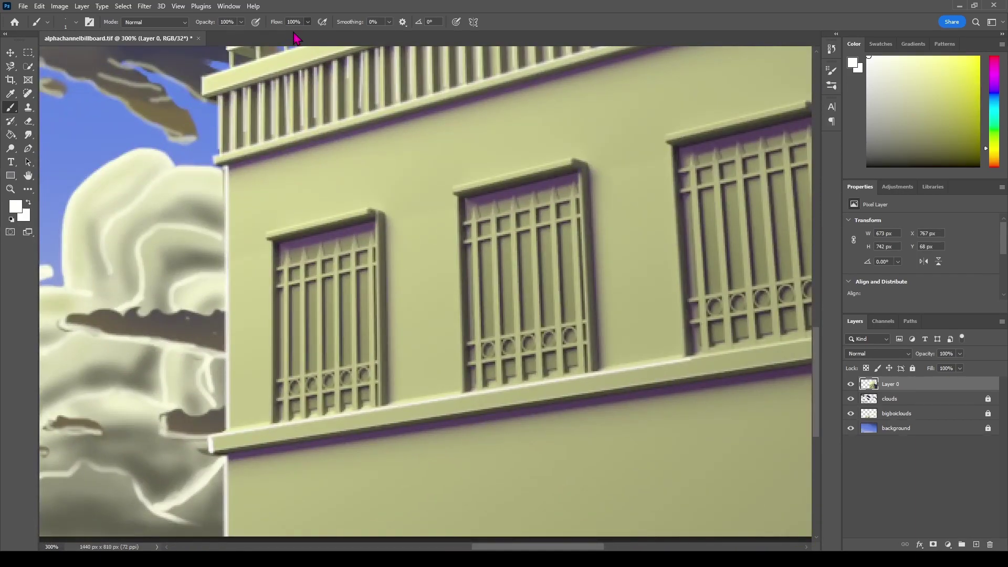
key(shift+5)
key(shift+5)
drag(267, 236, 370, 211)
drag(454, 187, 572, 161)
drag(667, 137, 804, 100)
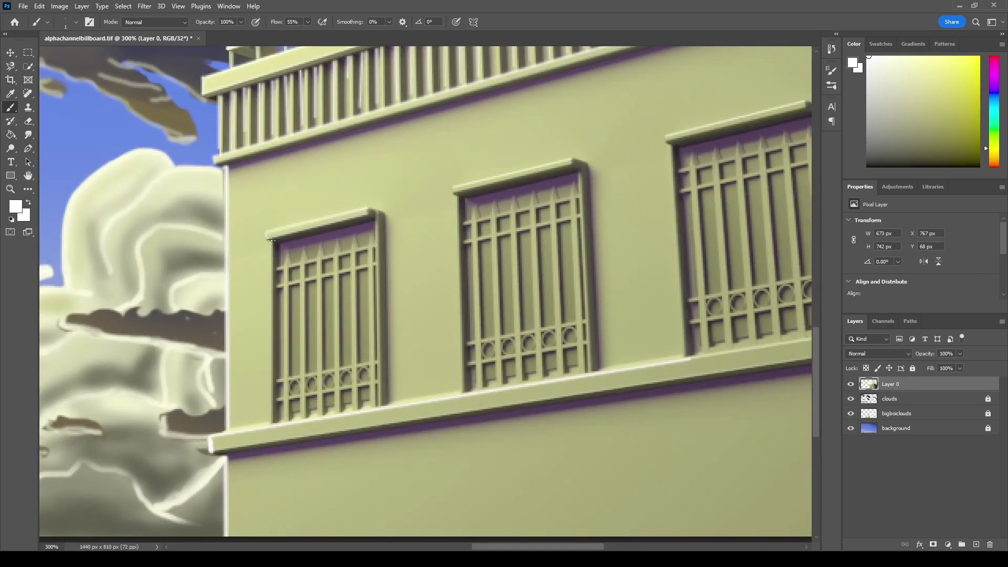
drag(271, 240, 271, 421)
drag(460, 196, 461, 393)
drag(584, 171, 585, 371)
mouse_move(647, 239)
mouse_down()
mouse_move(612, 142)
mouse_move(243, 463)
mouse_move(472, 294)
mouse_up()
alt+click(513, 277)
Step: Sample a dark olive and shade the right window's grille bars, crossbars, bottom rail and ornaments
key(i)
key(b)
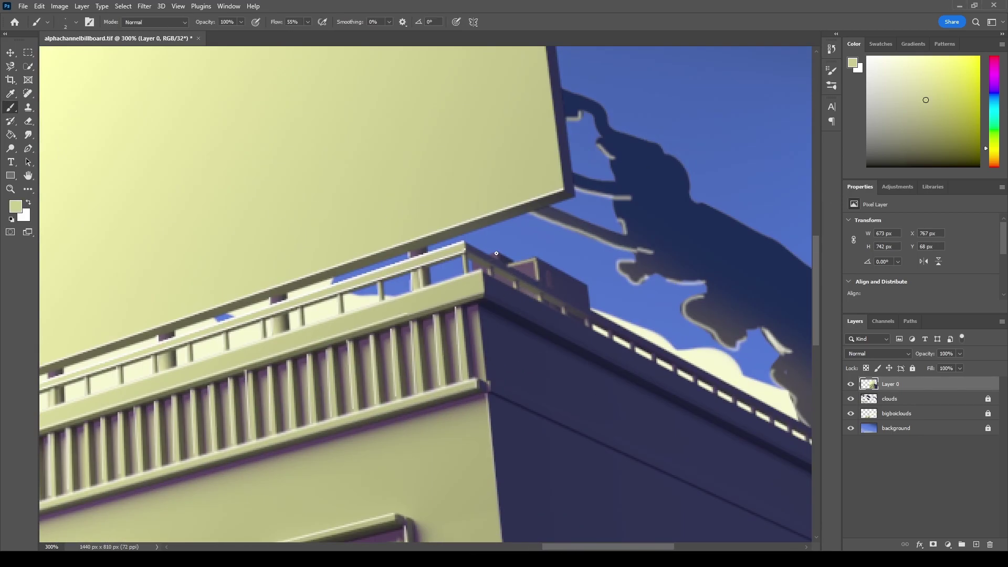
drag(378, 530, 614, 215)
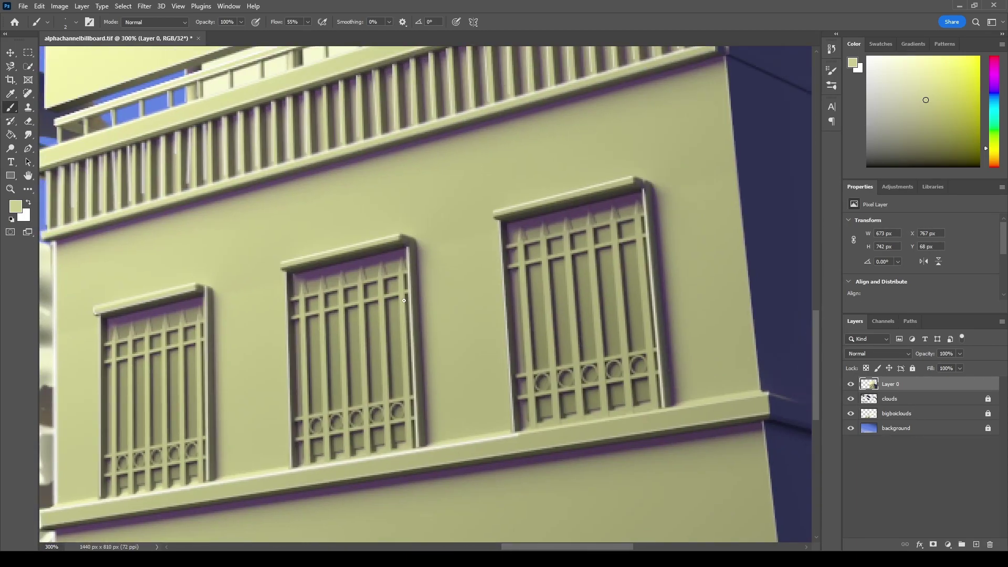
alt+click(522, 252)
mouse_move(520, 242)
mouse_down()
mouse_move(532, 420)
mouse_move(558, 236)
mouse_up()
drag(564, 415, 583, 225)
mouse_move(588, 410)
mouse_down()
mouse_move(609, 221)
mouse_move(633, 406)
mouse_up()
drag(653, 402, 638, 212)
drag(656, 404, 523, 427)
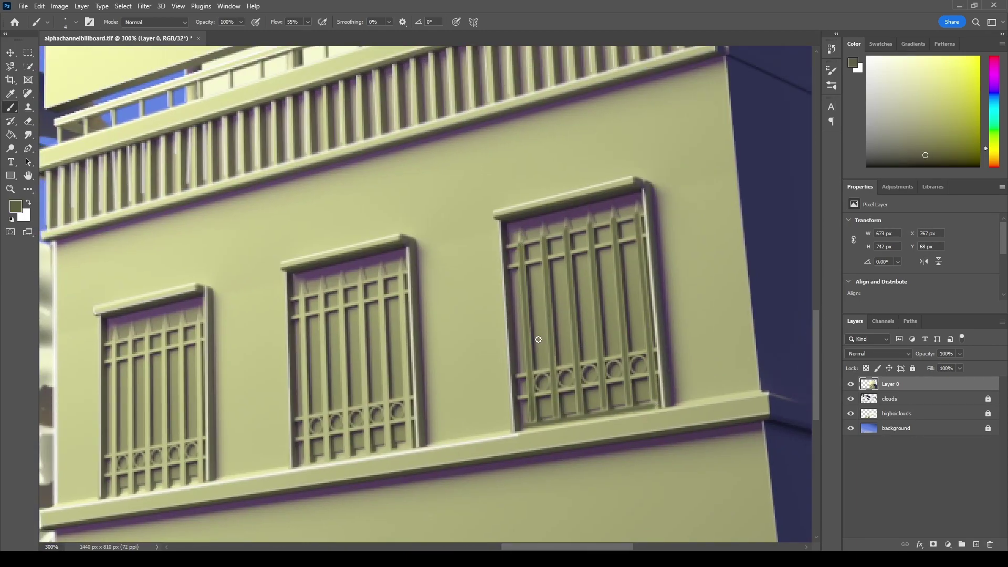
drag(548, 237, 630, 220)
drag(632, 242, 543, 260)
drag(570, 367, 539, 394)
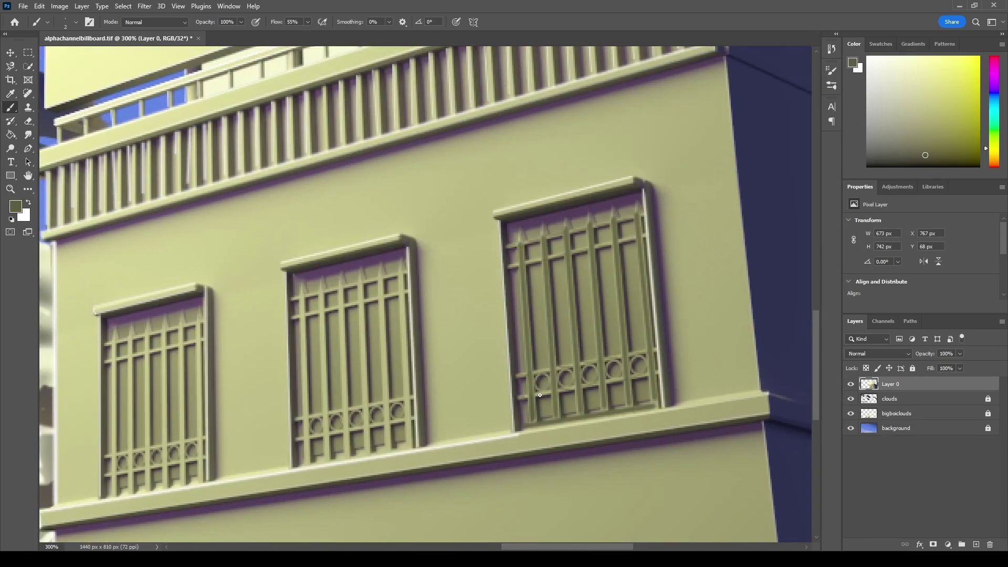
Step: Darken the middle and left windows' vertical bars and bottom rails, then zoom out to the whole painting
drag(340, 308, 344, 452)
mouse_move(365, 279)
mouse_down()
mouse_move(366, 449)
mouse_move(385, 449)
mouse_up()
drag(304, 293, 307, 460)
drag(200, 322, 197, 481)
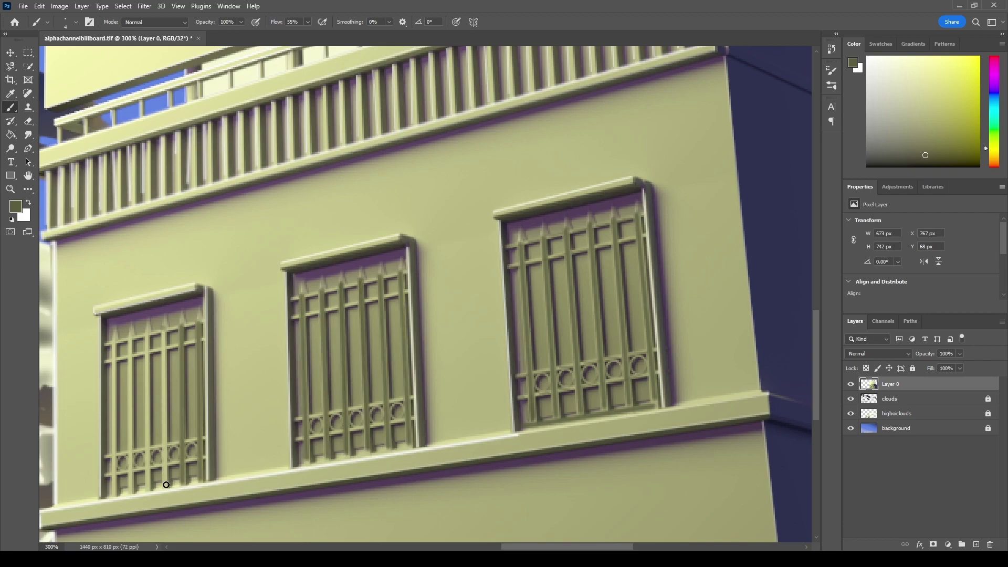
drag(148, 331, 142, 491)
drag(302, 462, 409, 445)
drag(108, 496, 202, 479)
key(bracketleft)
key(bracketleft)
key(bracketleft)
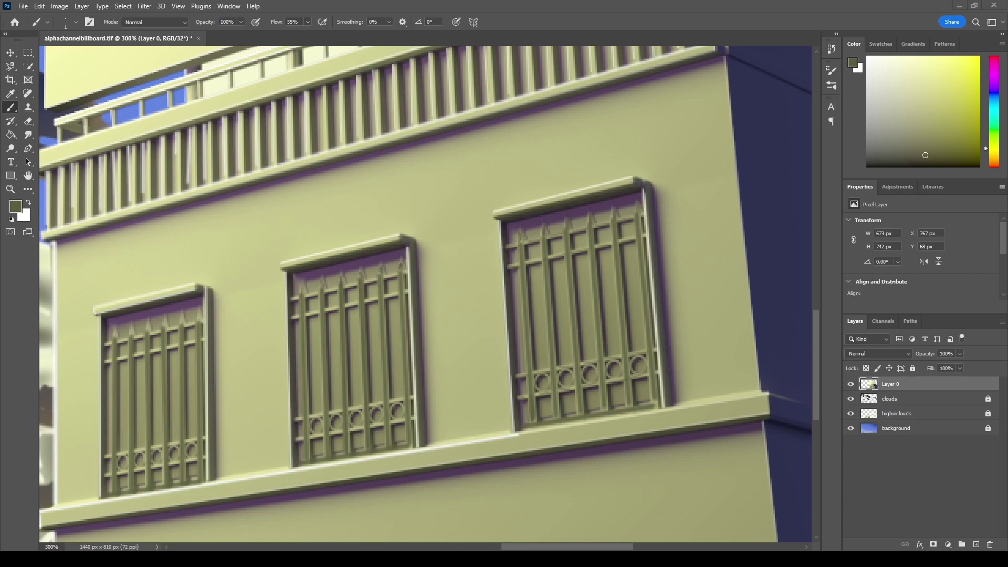
key(ctrl+1)
key(z)
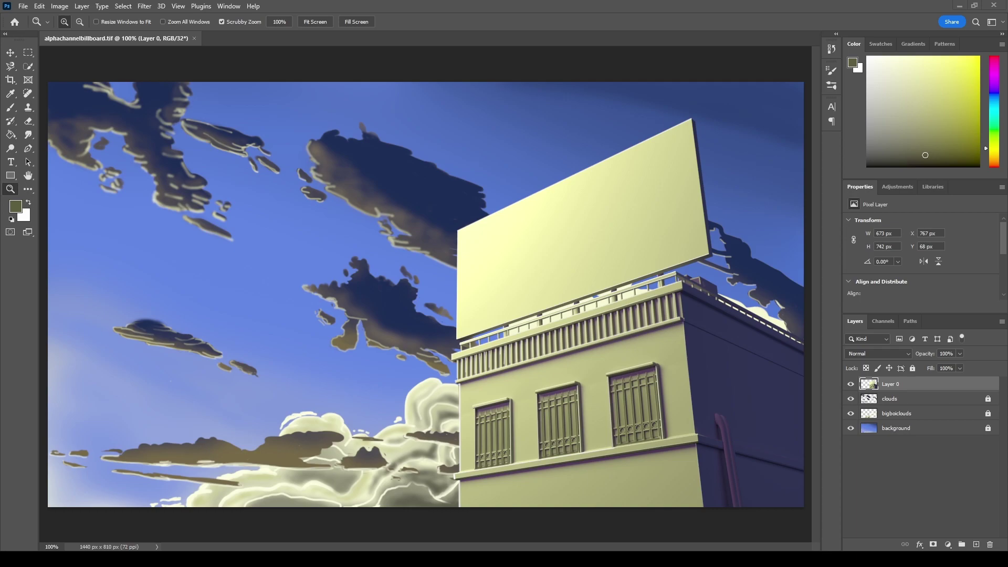
Step: Zoom in on the upper clouds and sample a dark navy colour from the painting
click(404, 182)
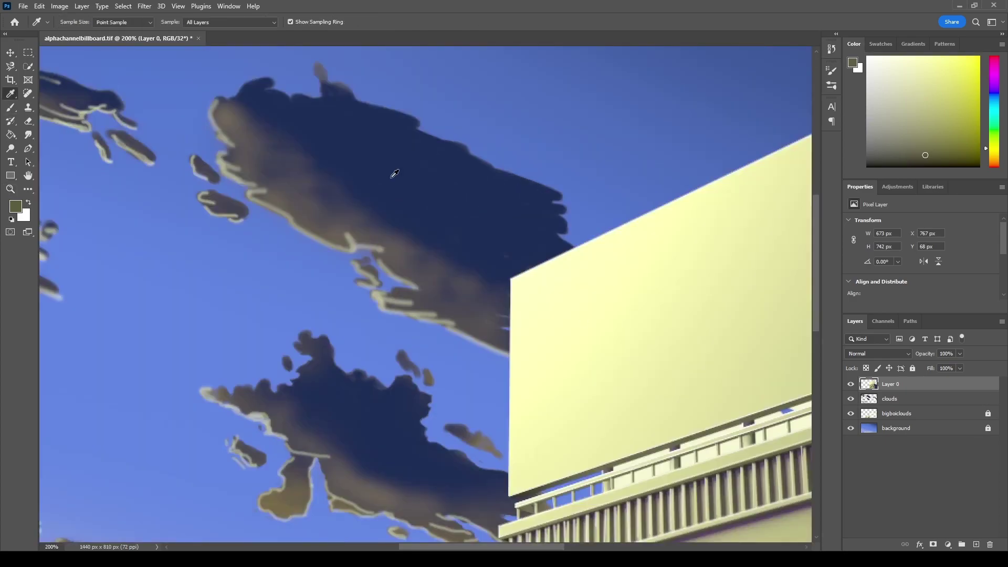
key(b)
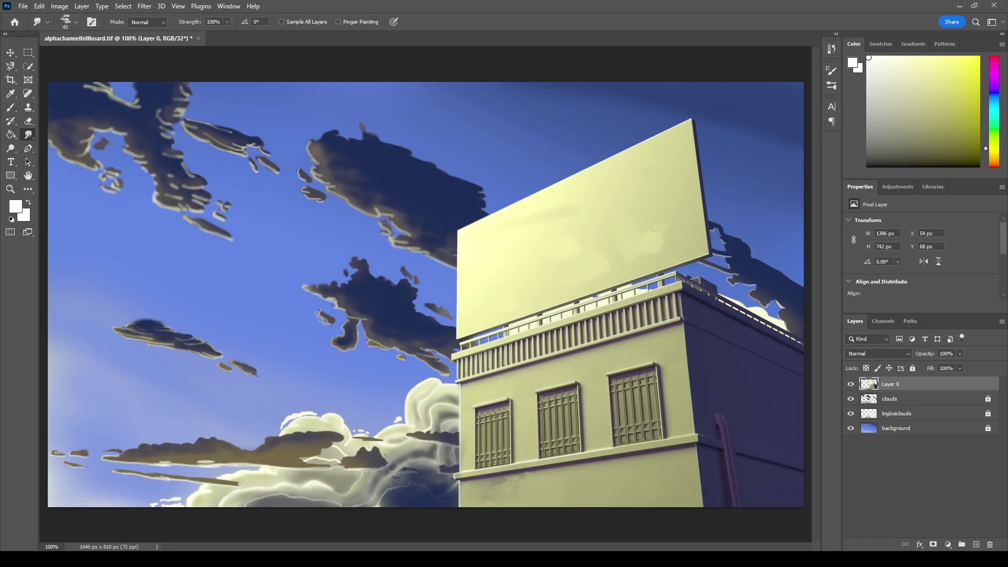
key(b)
alt+click(732, 384)
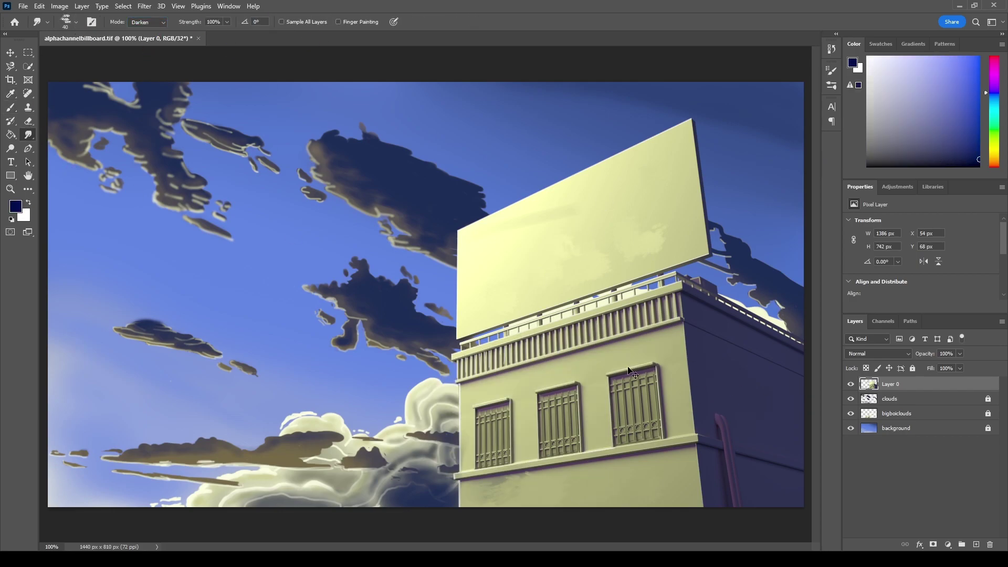
Step: Sample the yellow-tan wall colour, touch up below the ledge, and brighten grille bars with pale strokes
key(b)
alt+click(546, 475)
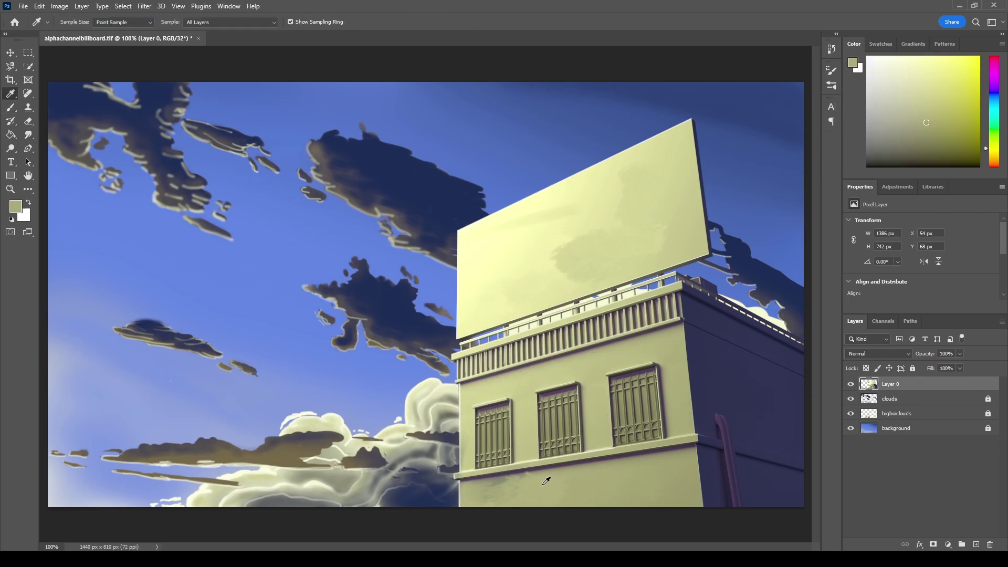
key(e)
drag(689, 462, 587, 476)
key(ctrl+plus)
key(ctrl+plus)
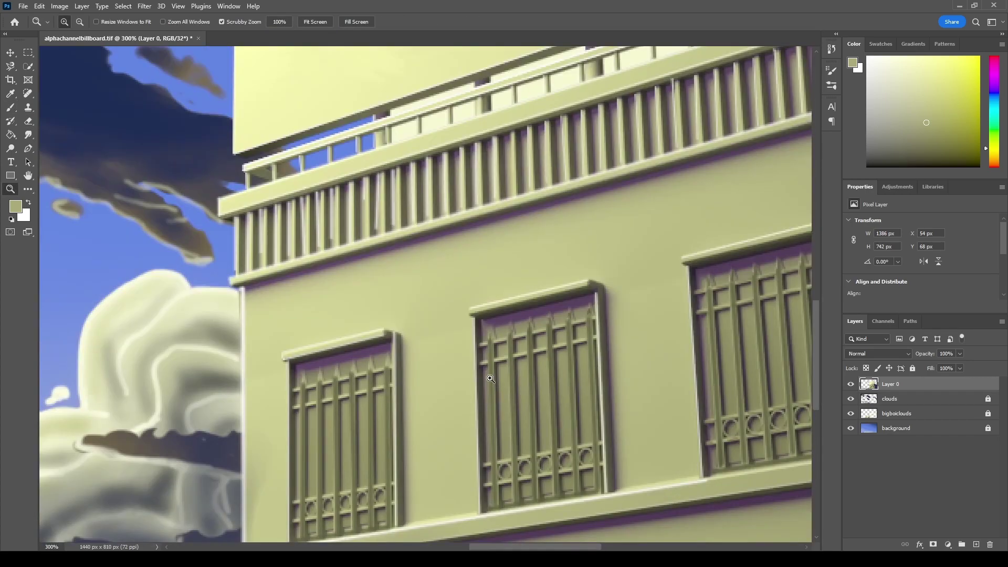
key(b)
drag(508, 334, 530, 496)
drag(548, 325, 590, 490)
drag(487, 340, 490, 501)
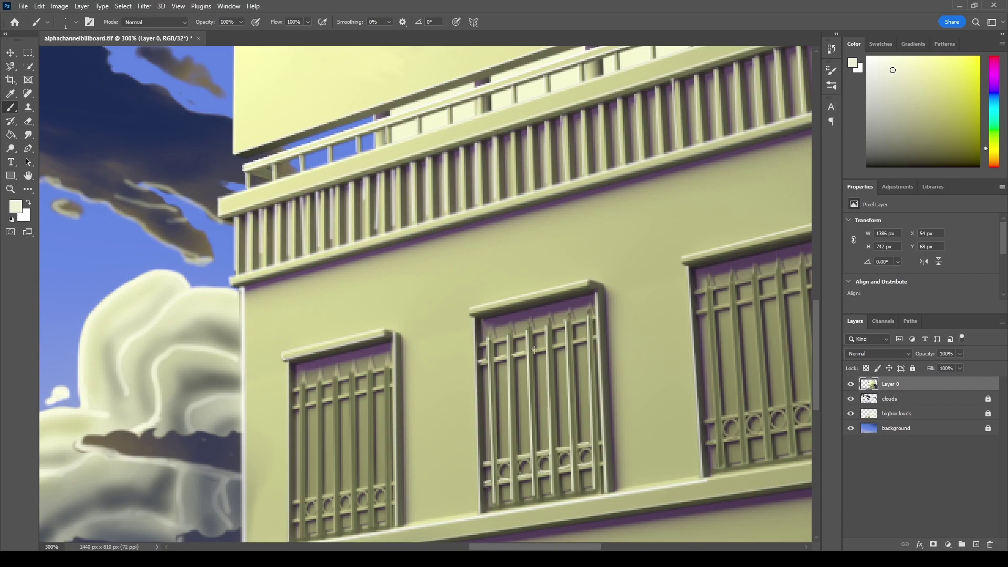
Step: Brighten the right window's grille bars and the left window's vertical bars with pale highlights
drag(489, 328, 296, 347)
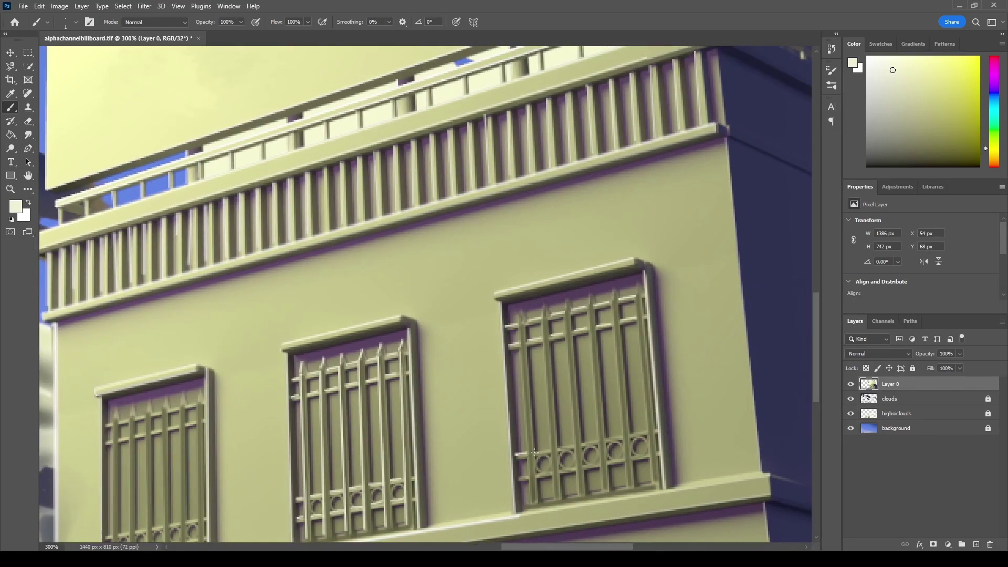
drag(523, 315, 548, 496)
drag(572, 310, 619, 488)
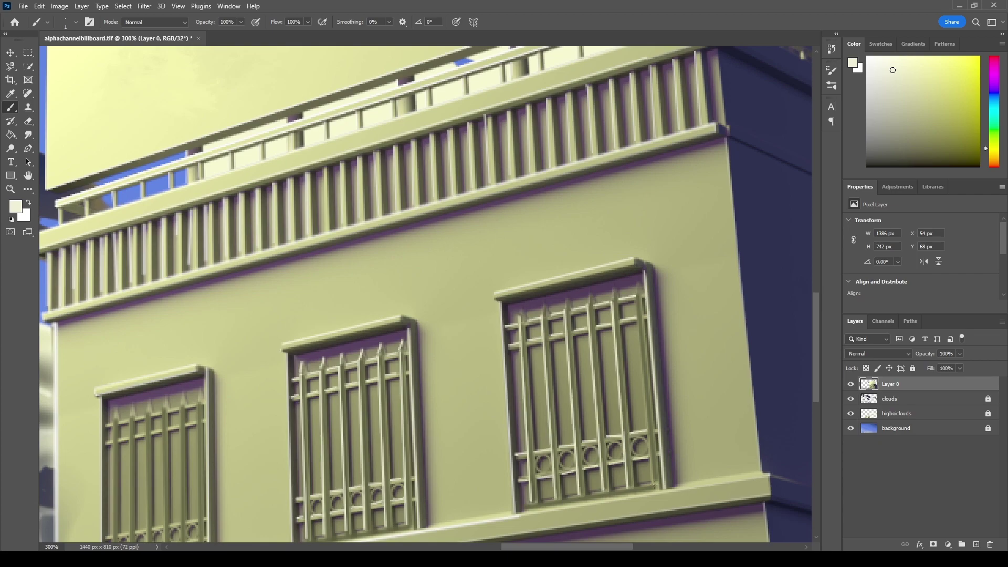
drag(644, 296, 644, 485)
drag(180, 406, 348, 335)
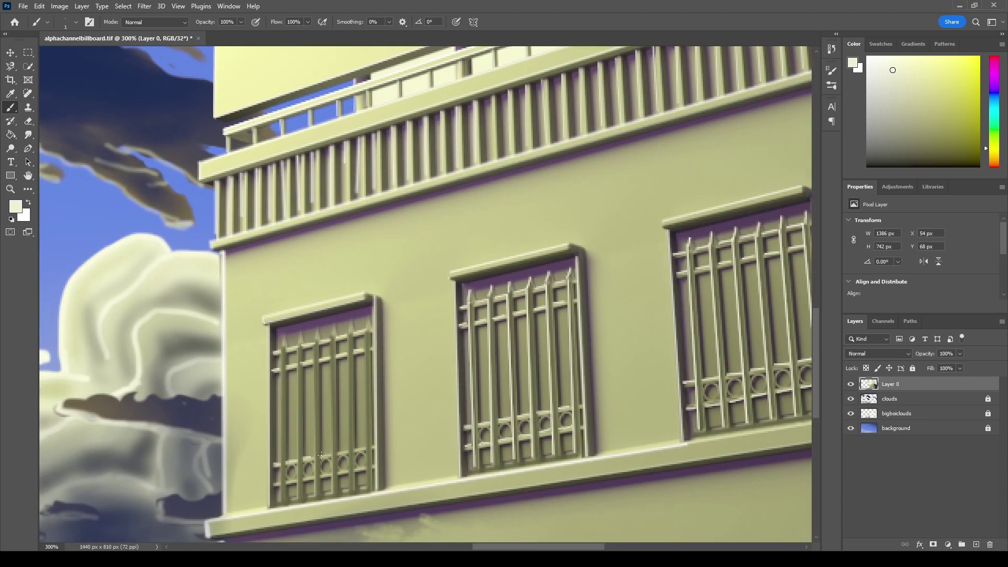
drag(282, 346, 282, 498)
mouse_move(296, 344)
mouse_down()
mouse_move(296, 497)
mouse_move(314, 495)
mouse_up()
drag(333, 336, 332, 492)
drag(348, 333, 349, 489)
drag(366, 328, 365, 486)
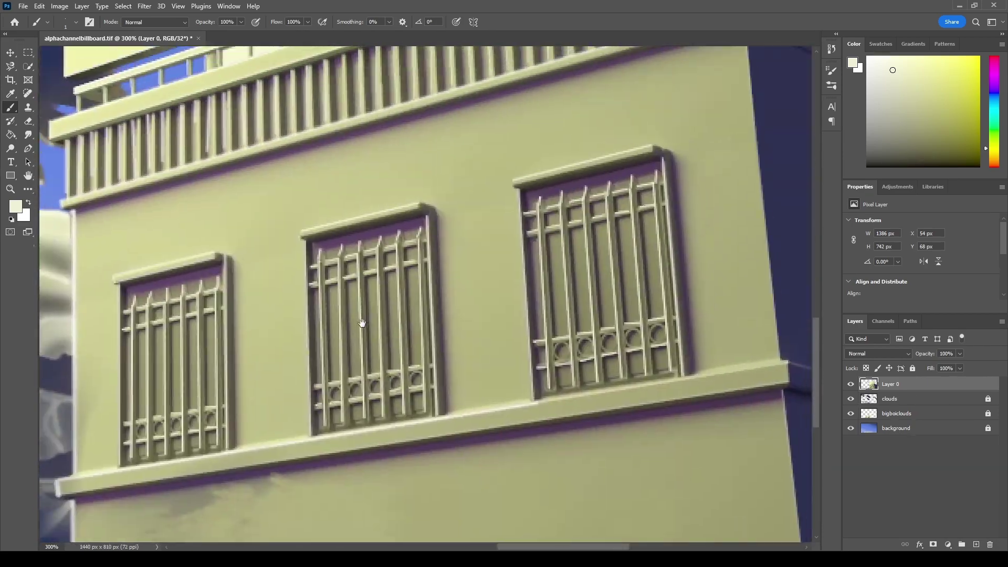
Step: Zoom out to the whole painting and select the building layer in the Layers panel
drag(368, 329, 89, 533)
key(z)
key(ctrl+1)
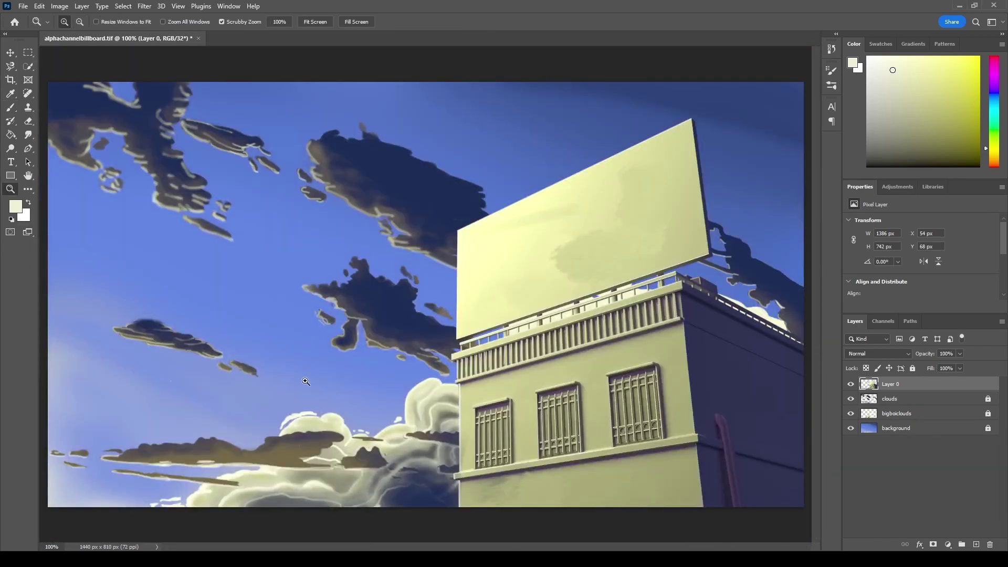
click(893, 402)
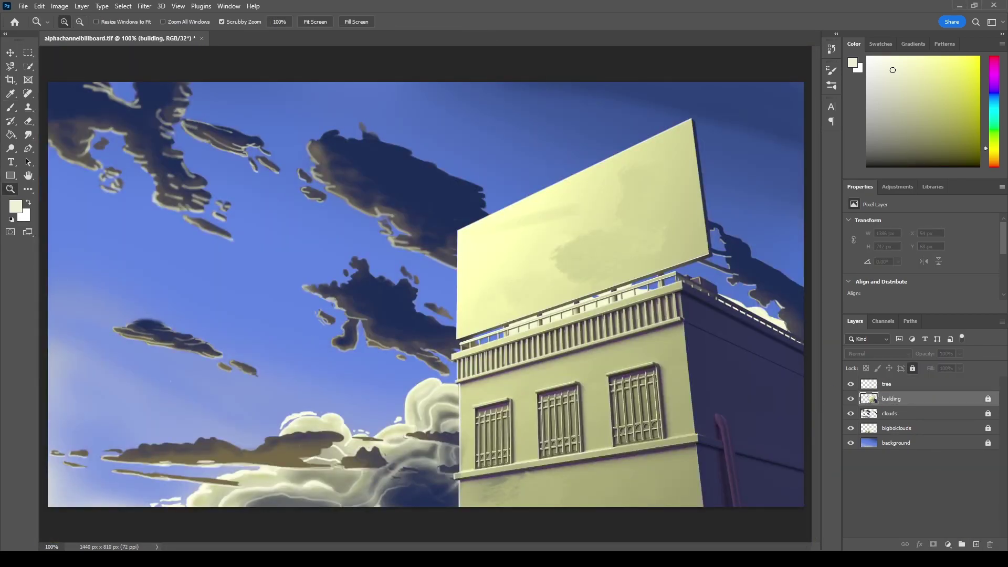
Step: Paint green foliage along the picture's bottom edge, with the tree layer moved beneath the building
key(b)
click(892, 384)
mouse_move(378, 478)
mouse_down()
mouse_move(399, 498)
mouse_move(417, 468)
mouse_move(420, 490)
mouse_move(288, 499)
mouse_move(347, 498)
mouse_up()
key(ctrl+bracketleft)
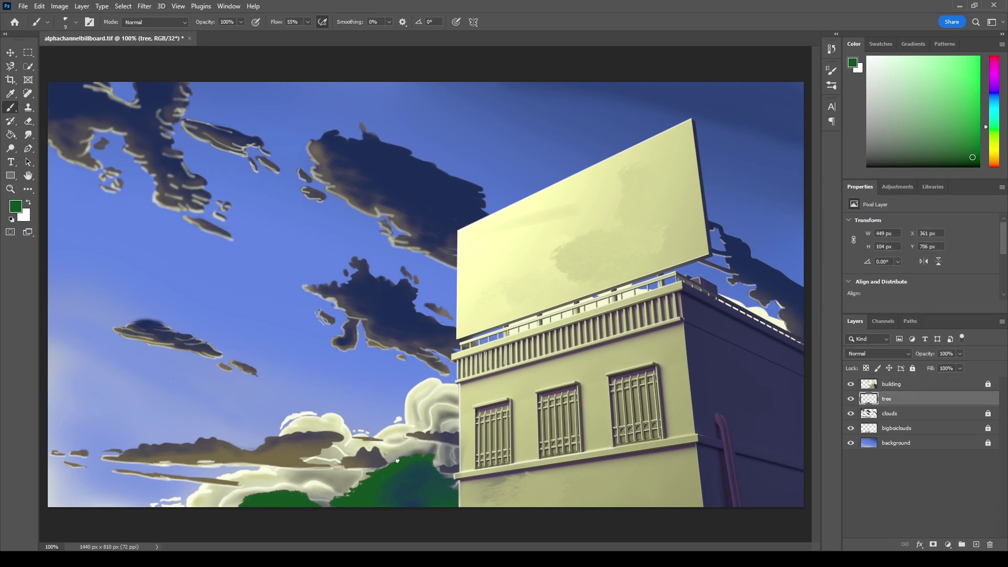
drag(229, 508, 323, 503)
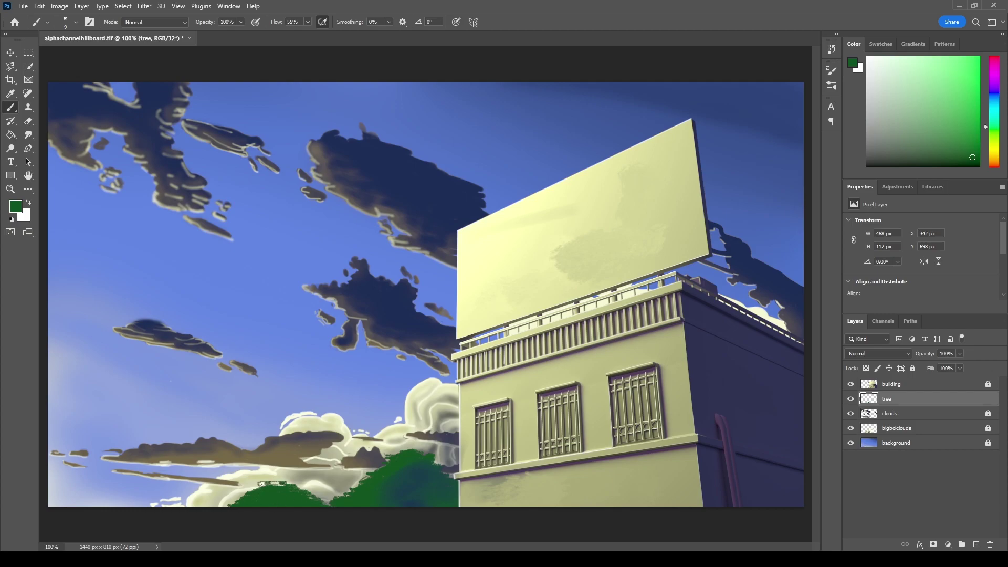
Step: Add darker green foliage beside the building's corner and lighter green highlights, then sample a dark blue
alt+click(416, 499)
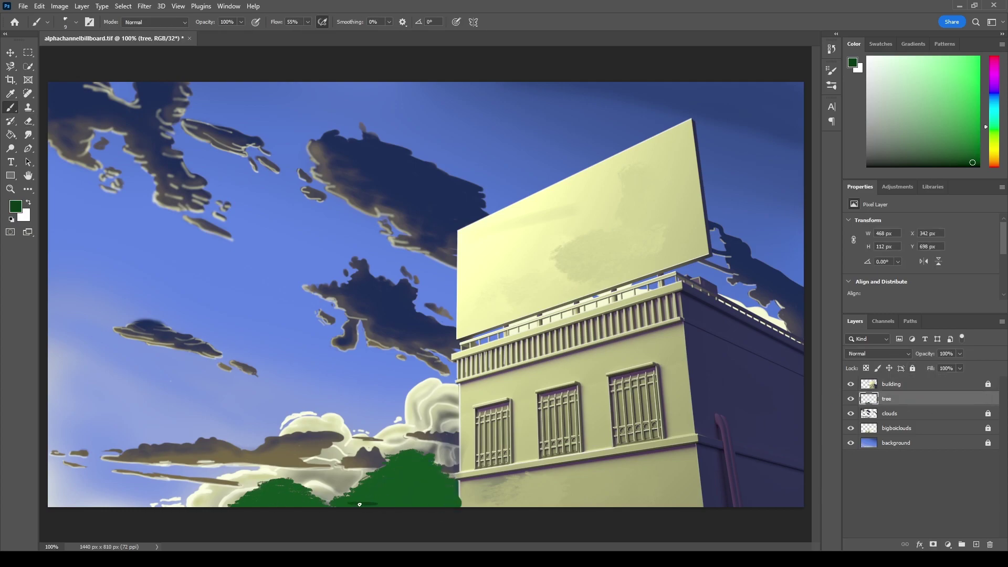
drag(399, 499, 442, 469)
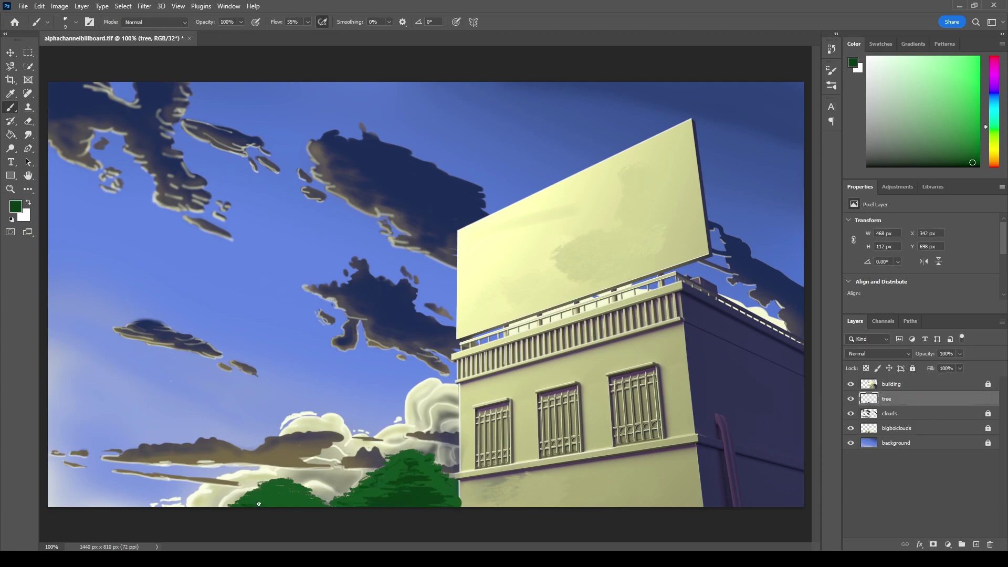
alt+click(411, 501)
drag(411, 501, 417, 502)
alt+click(380, 472)
drag(380, 472, 417, 451)
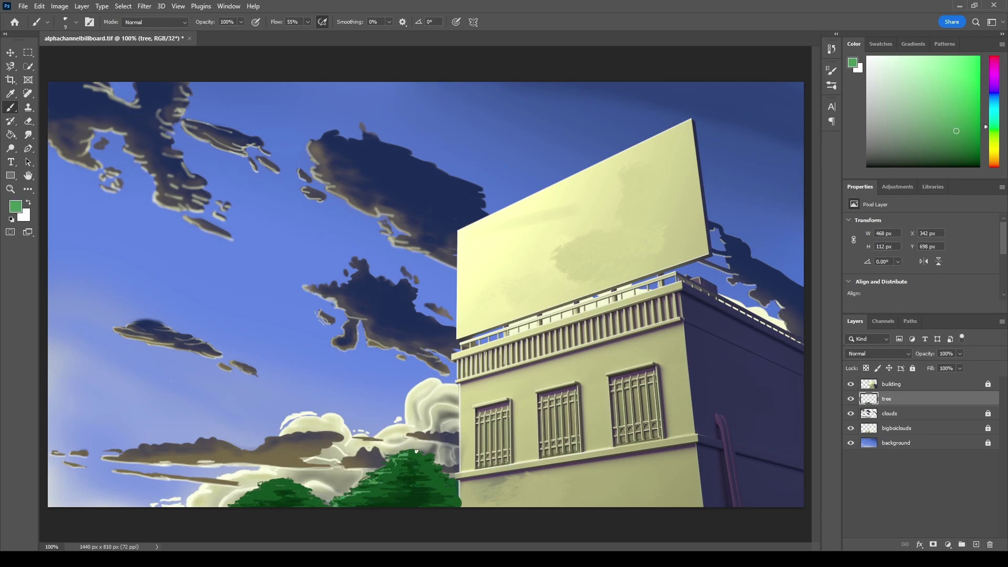
alt+click(459, 496)
alt+scroll(459, 496, up, 2)
alt+click(470, 499)
Step: Select the building layer, adjust the brush flow low, and zoom in on the windows
key(shift+0)
key(shift+4)
scroll(469, 499, down, 3)
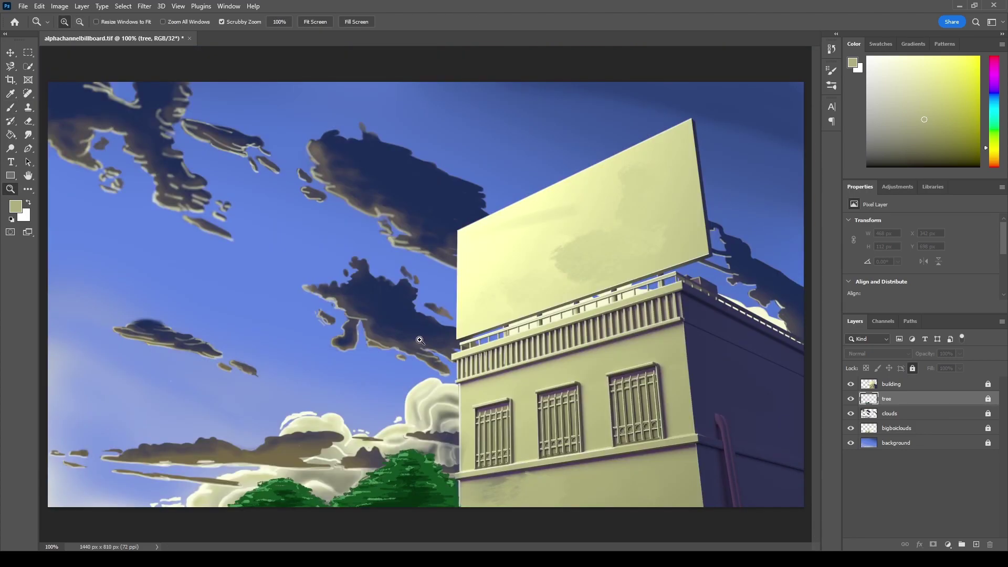
key(alt+])
key(ctrl+/)
key(shift+1)
scroll(517, 506, up, 2)
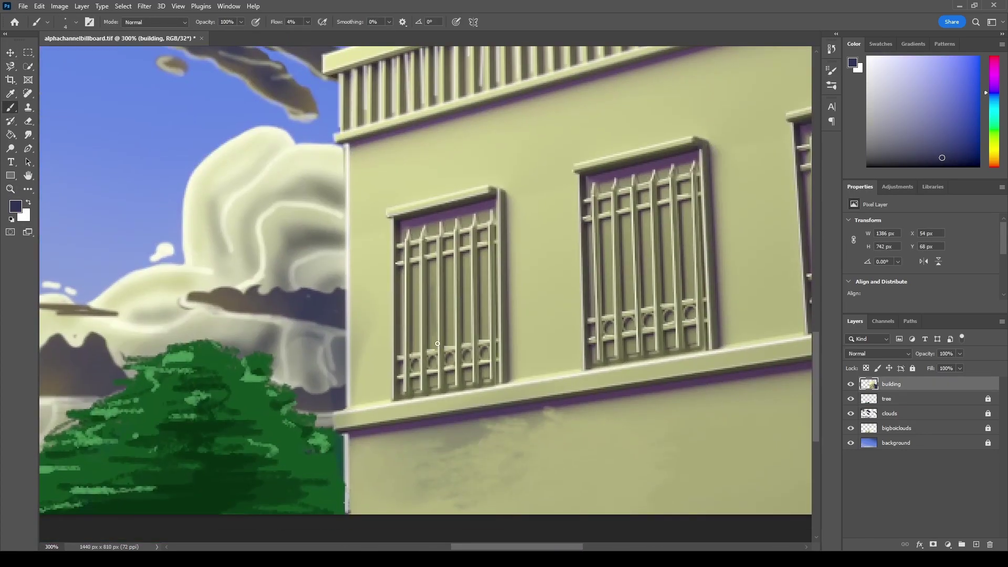
Step: Paint dark blue glass into the left window's panes, lower bar and top band
drag(434, 281, 435, 344)
mouse_move(450, 262)
mouse_down()
mouse_move(484, 298)
mouse_move(484, 344)
mouse_up()
mouse_move(484, 252)
mouse_down()
mouse_move(484, 336)
mouse_move(467, 340)
mouse_up()
drag(447, 265, 447, 343)
drag(415, 268, 416, 353)
drag(403, 270, 402, 353)
drag(407, 236, 452, 219)
drag(446, 225, 490, 210)
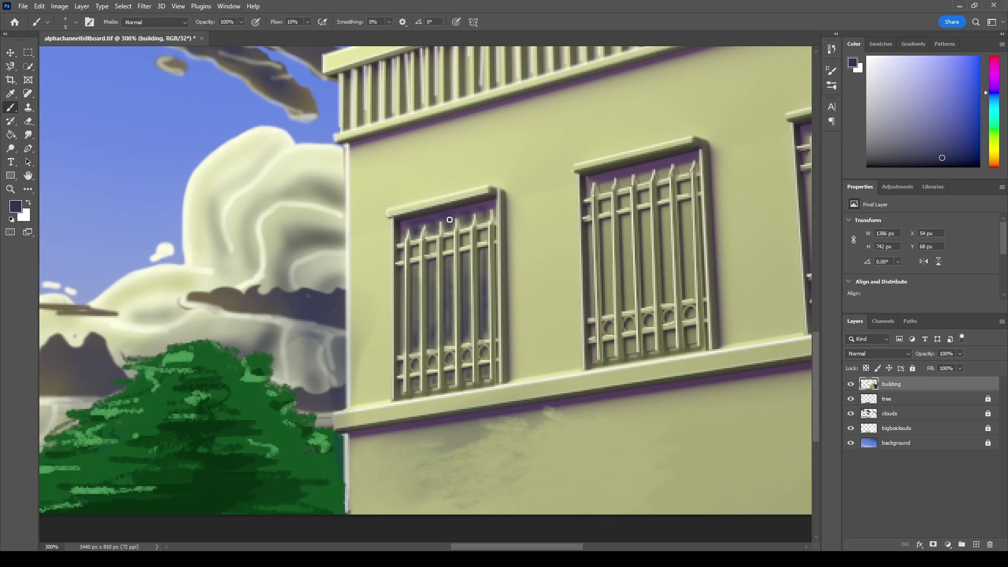
Step: Darken the middle window's glass panes and upper band with dark blue
mouse_move(464, 242)
mouse_down()
mouse_move(328, 282)
mouse_move(554, 204)
mouse_up()
drag(456, 264, 456, 352)
mouse_move(473, 261)
mouse_down()
mouse_move(472, 351)
mouse_move(491, 348)
mouse_up()
mouse_move(512, 253)
mouse_down()
mouse_move(512, 344)
mouse_move(531, 340)
mouse_up()
drag(552, 237, 552, 343)
drag(551, 261, 551, 341)
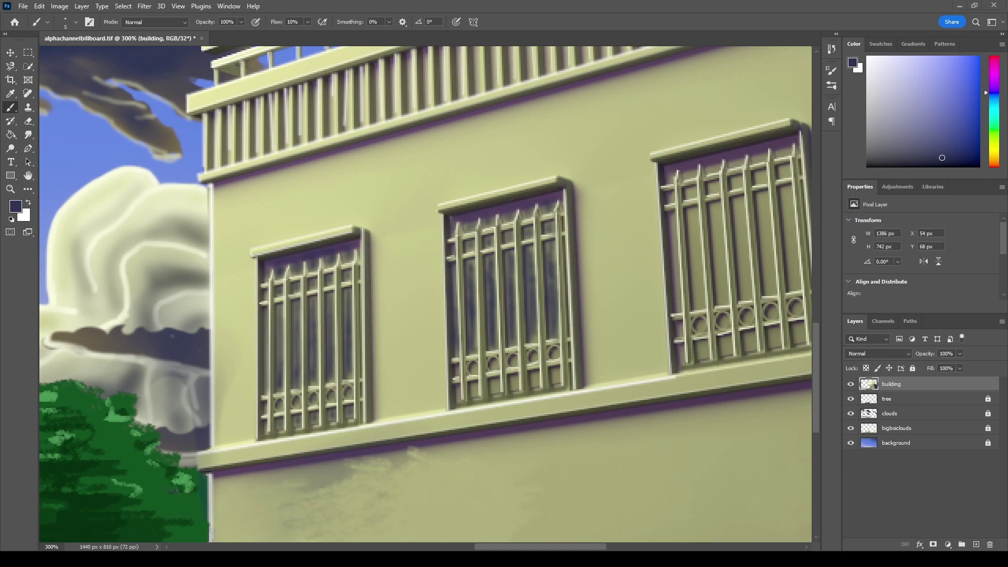
Step: Darken the corner window's glass and lower panes, then zoom out to the whole image
drag(634, 306, 402, 378)
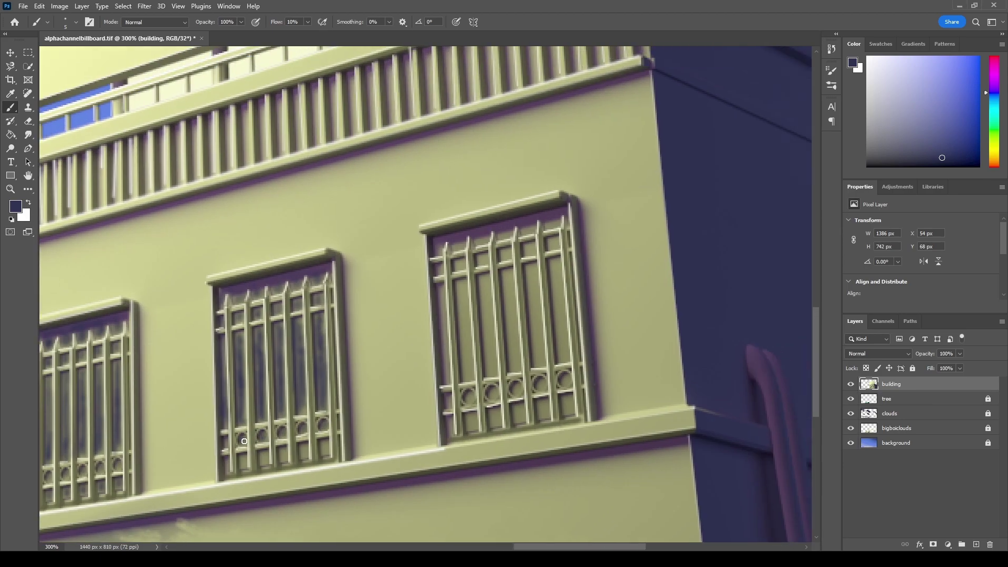
drag(450, 422, 518, 415)
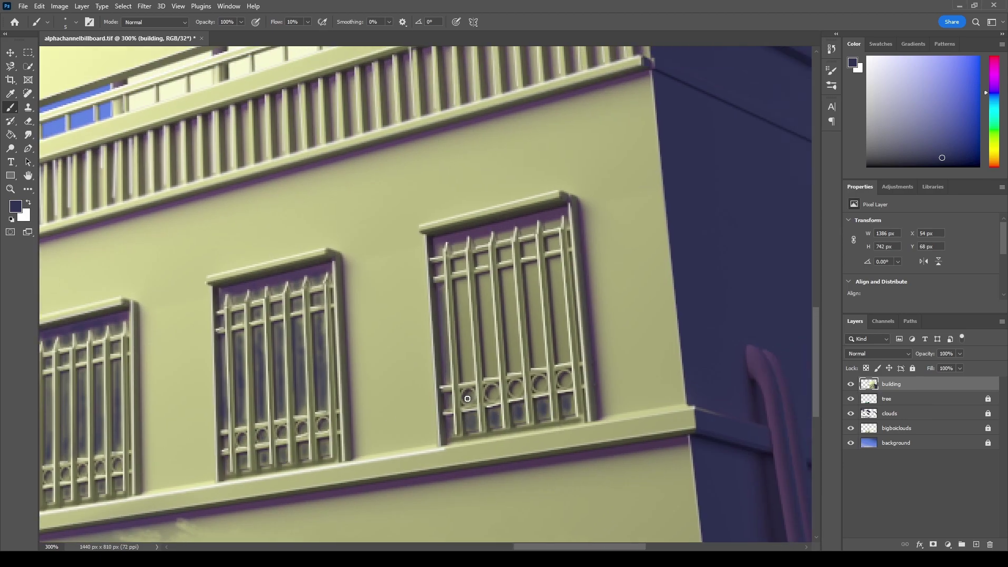
mouse_move(453, 294)
mouse_down()
mouse_move(461, 285)
mouse_move(465, 375)
mouse_up()
drag(474, 239, 551, 225)
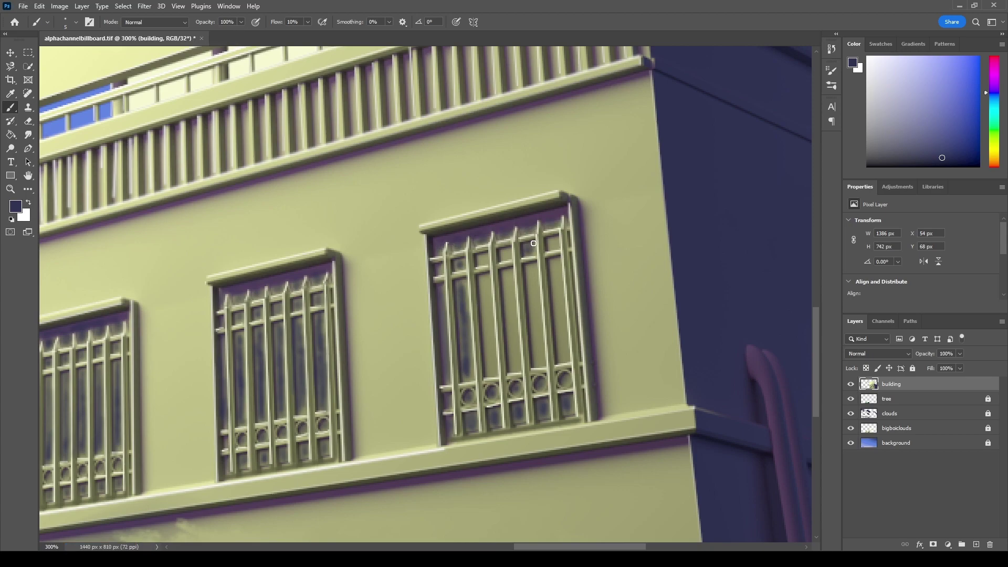
drag(483, 260, 490, 352)
drag(488, 310, 491, 370)
mouse_move(512, 270)
mouse_down()
mouse_move(514, 370)
mouse_move(538, 364)
mouse_up()
drag(558, 262, 561, 362)
key(z)
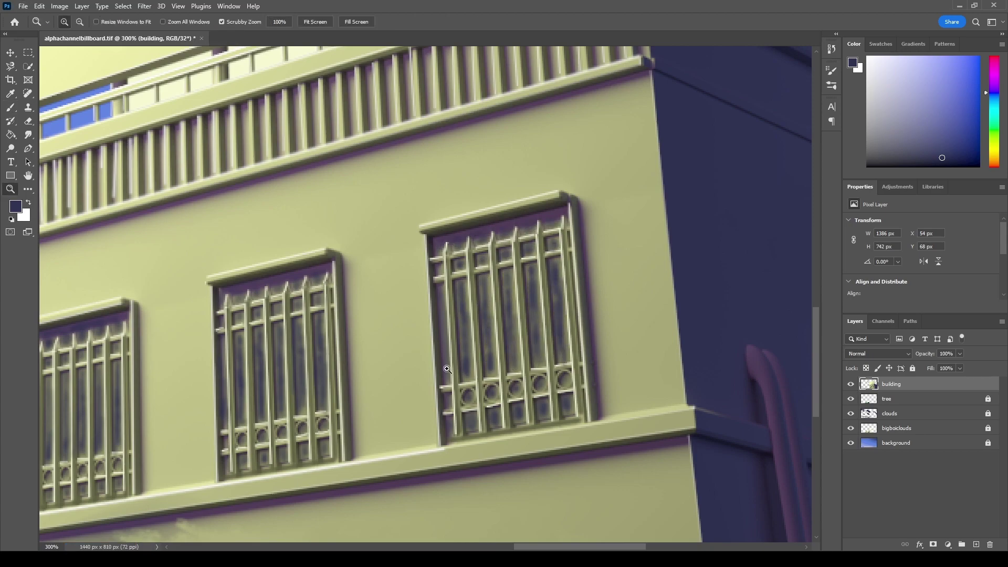
key(ctrl+1)
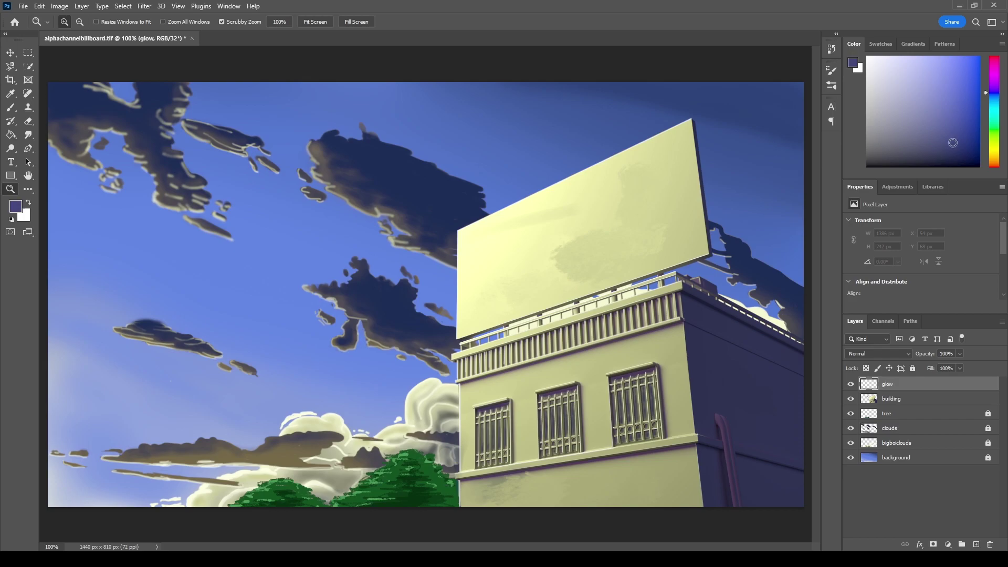
Step: Paint a light pink glow over the lower sky, trees and building, lock those layers, and add an empty lettering layer
mouse_move(152, 482)
mouse_down()
mouse_move(191, 427)
mouse_move(158, 450)
mouse_move(427, 490)
mouse_move(475, 343)
mouse_move(577, 483)
mouse_up()
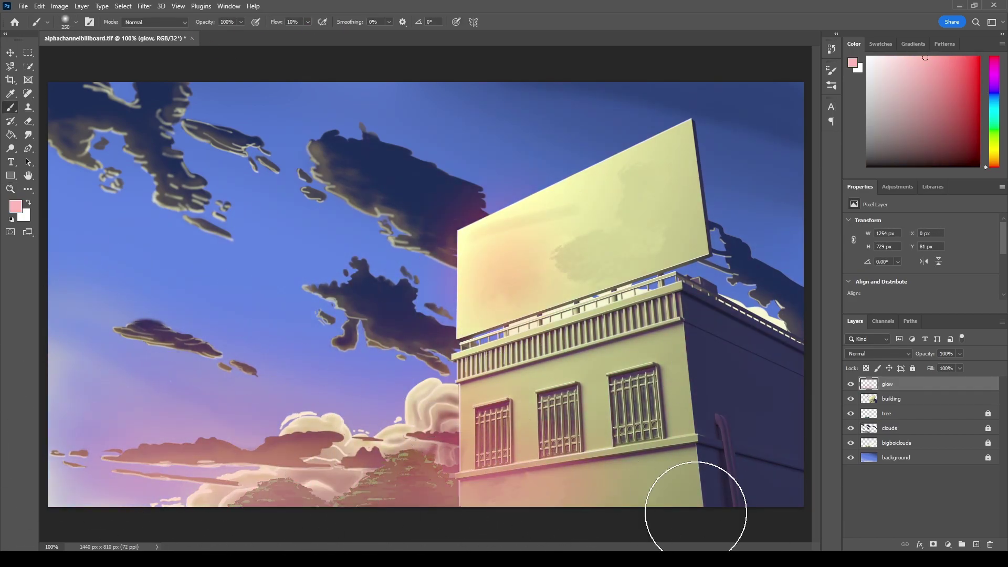
drag(105, 341, 231, 394)
click(925, 58)
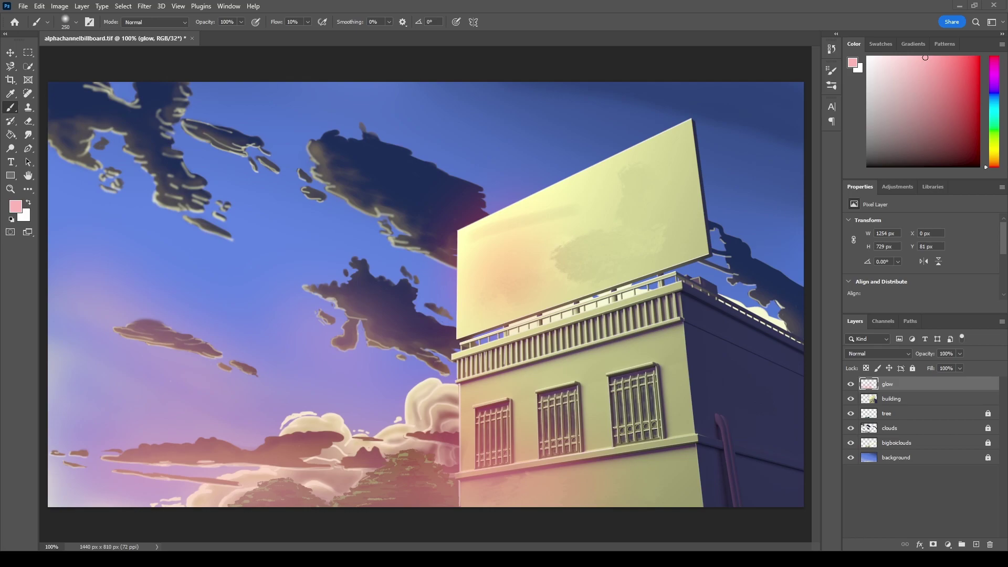
click(912, 368)
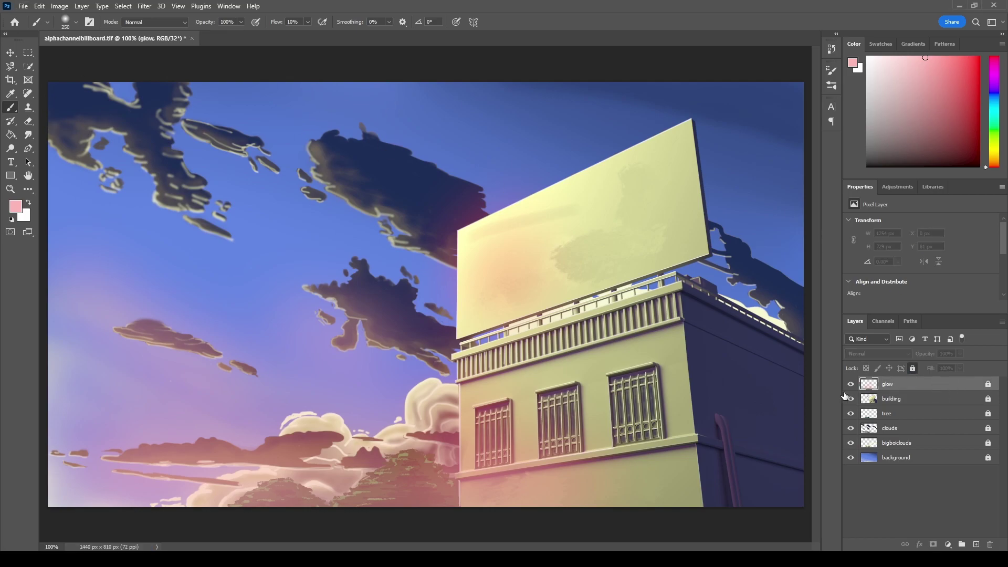
key(ctrl+shift+alt+n)
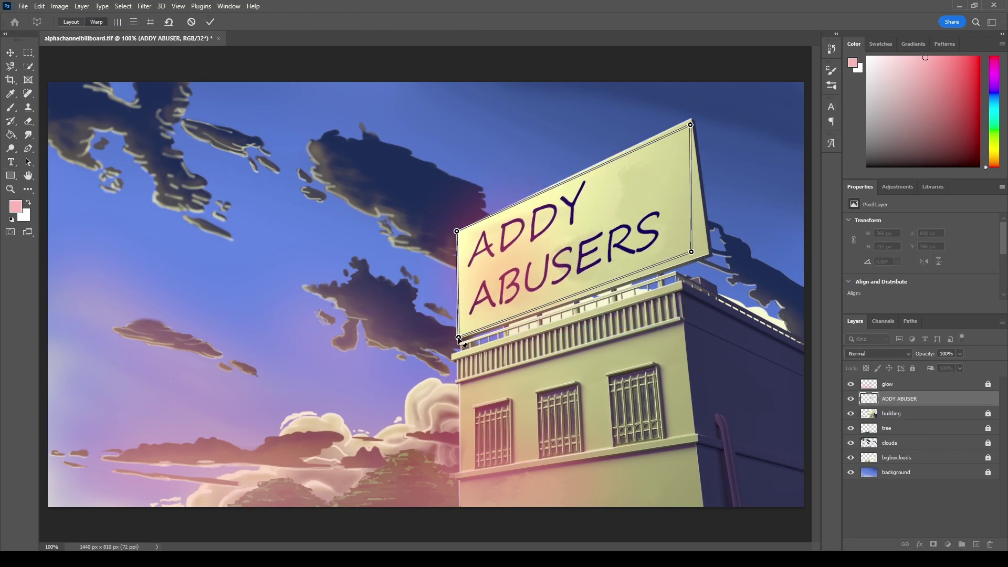
Step: Commit the perspective-fitted lettering, undo a trial erase of its left part, and select the building layer
key(Return)
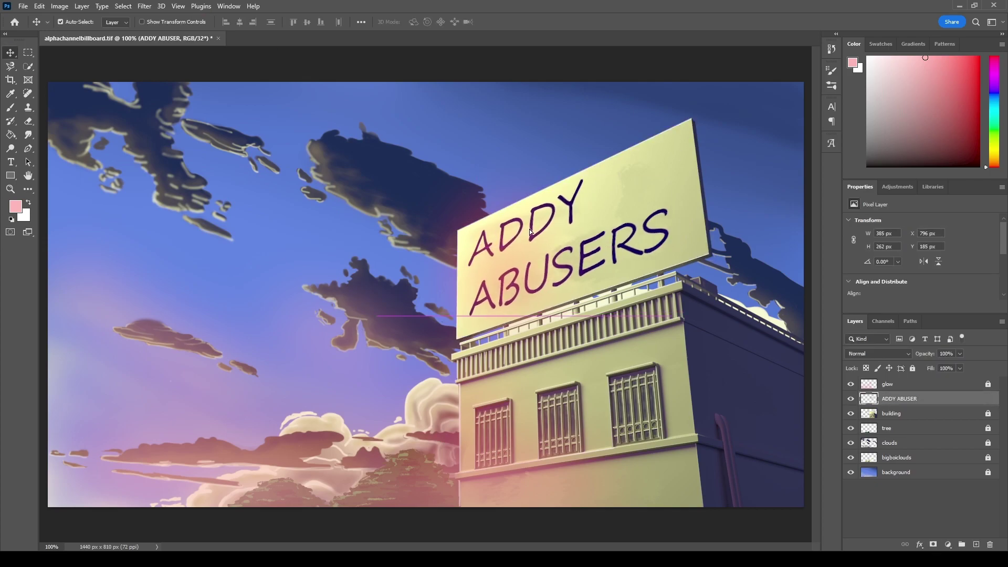
click(896, 187)
click(28, 121)
drag(399, 294, 519, 366)
key(ctrl+z)
click(904, 383)
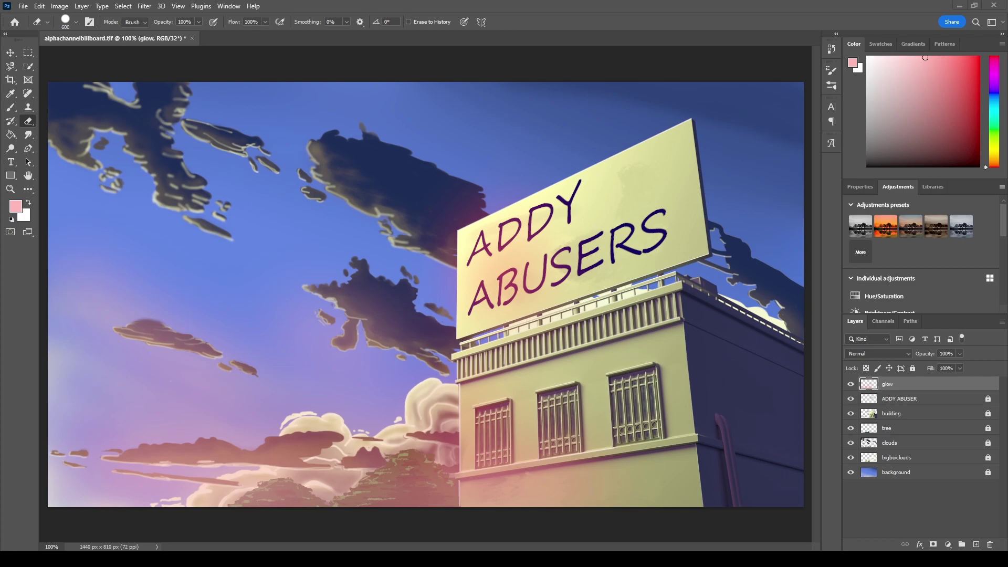
click(891, 413)
Step: Paint an orange pill-bottle shape above ABUSERS on the billboard
key(b)
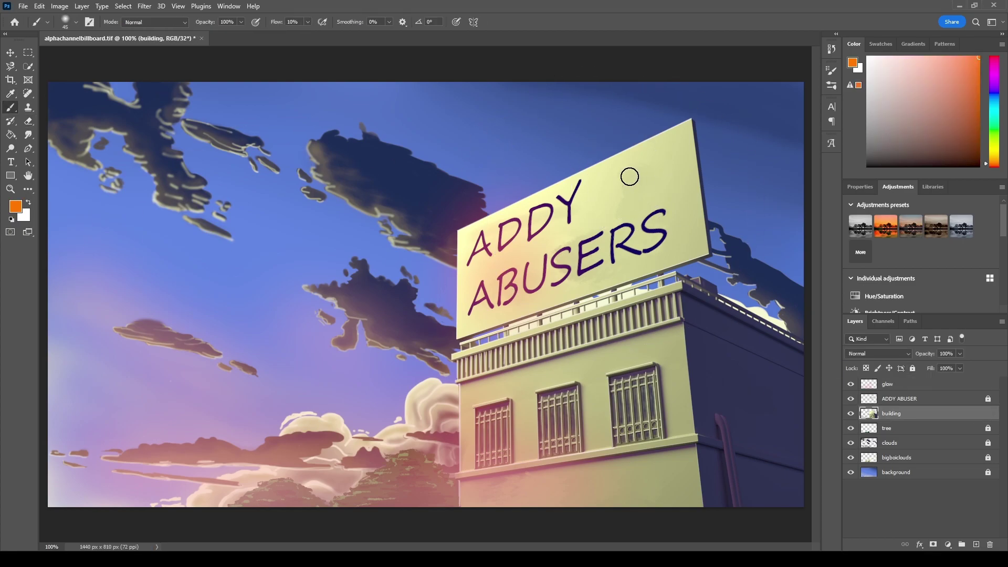
drag(630, 177, 619, 214)
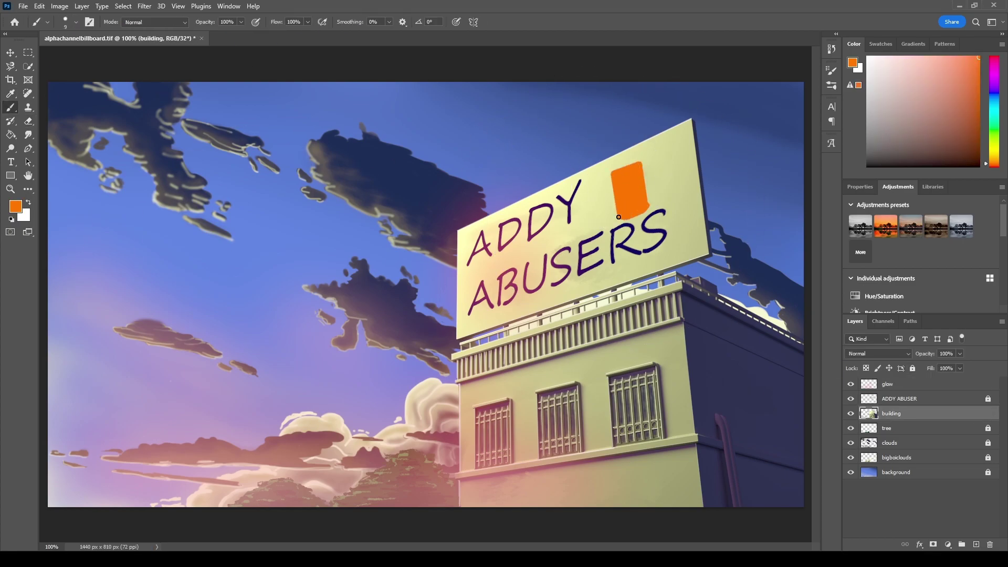
alt+click(614, 173)
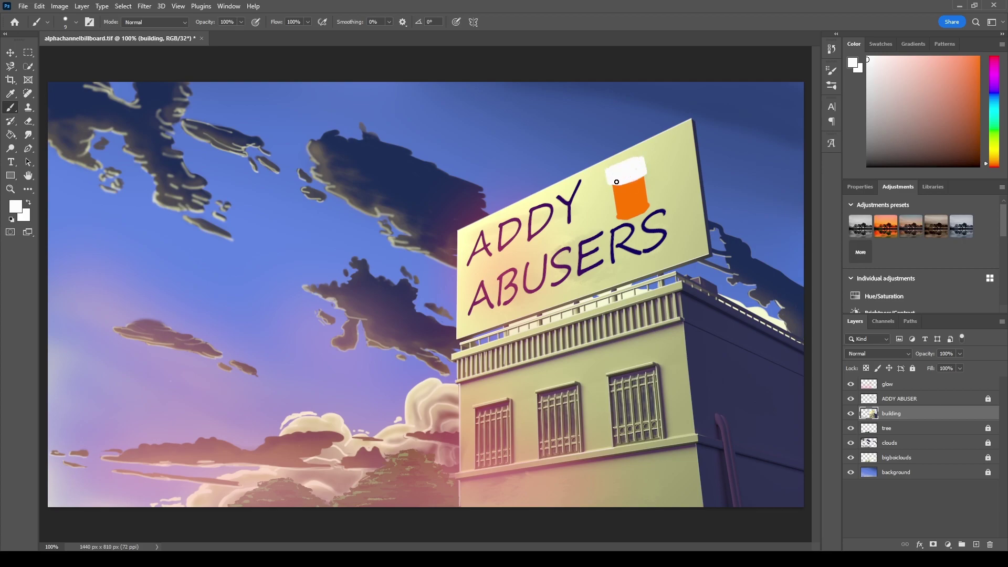
alt+click(617, 190)
drag(615, 210, 632, 184)
Step: Add a pale cap and white label to the orange bottle
alt+click(629, 174)
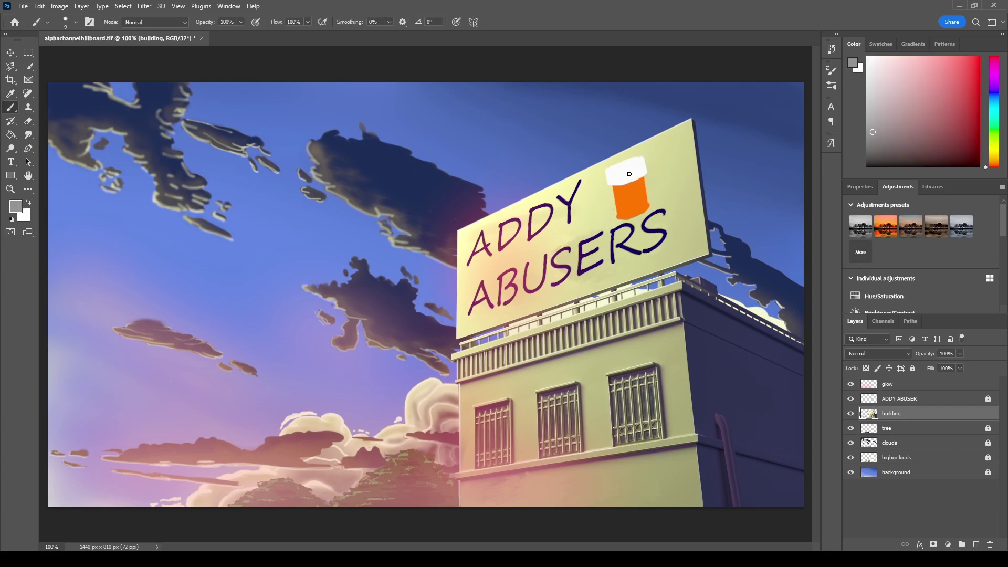
alt+click(618, 196)
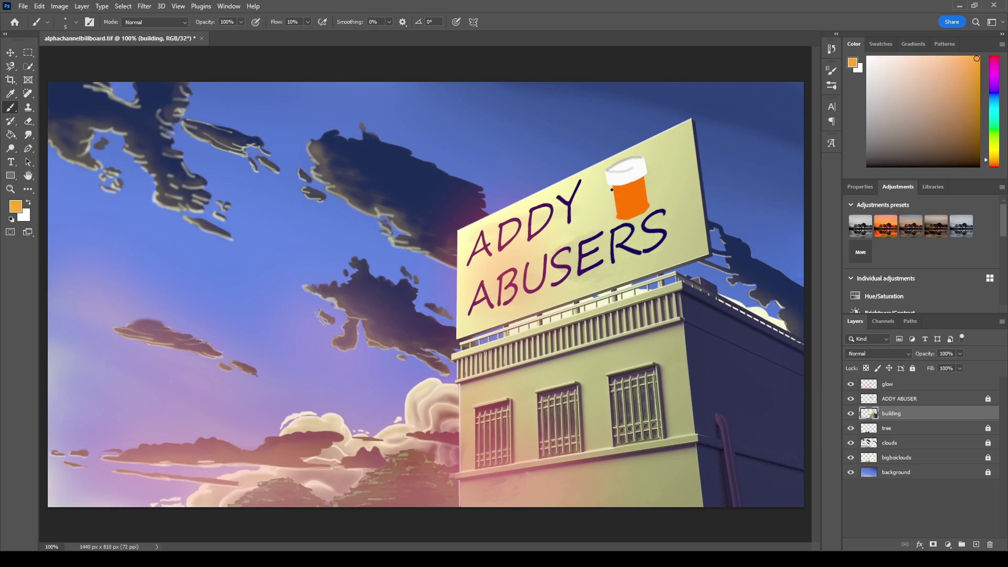
alt+click(615, 184)
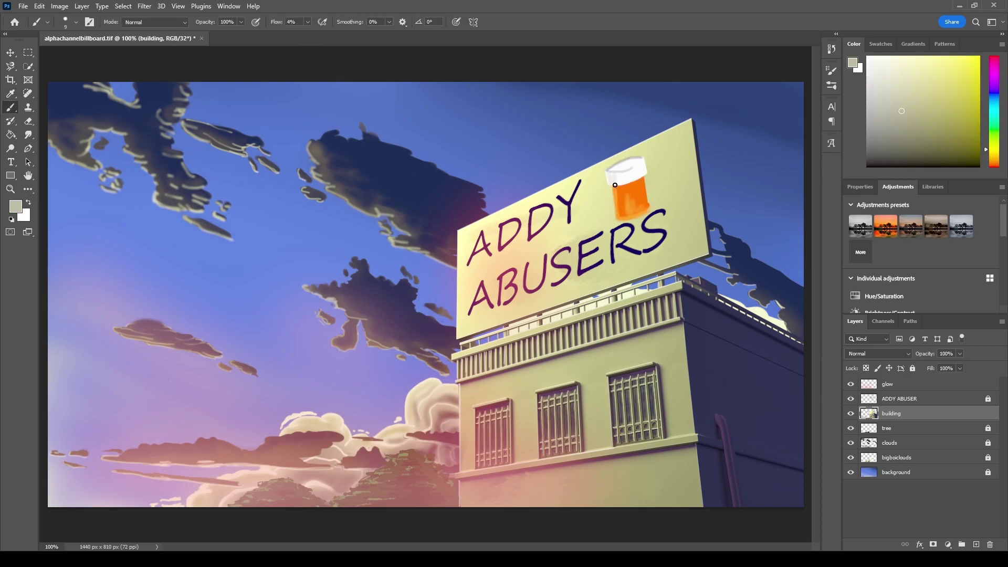
mouse_move(622, 189)
mouse_down()
mouse_move(644, 205)
mouse_move(625, 194)
mouse_up()
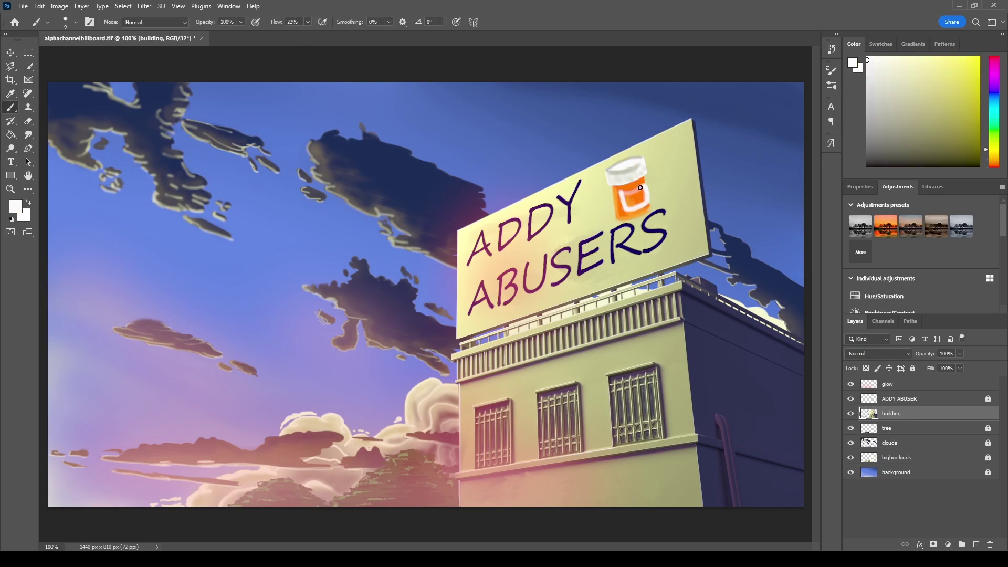
alt+click(628, 170)
alt+click(638, 198)
Step: Try a white rectangle behind the lettering with a mesh warp, then delete it
key(u)
drag(462, 156, 687, 262)
key(v)
drag(469, 155, 469, 198)
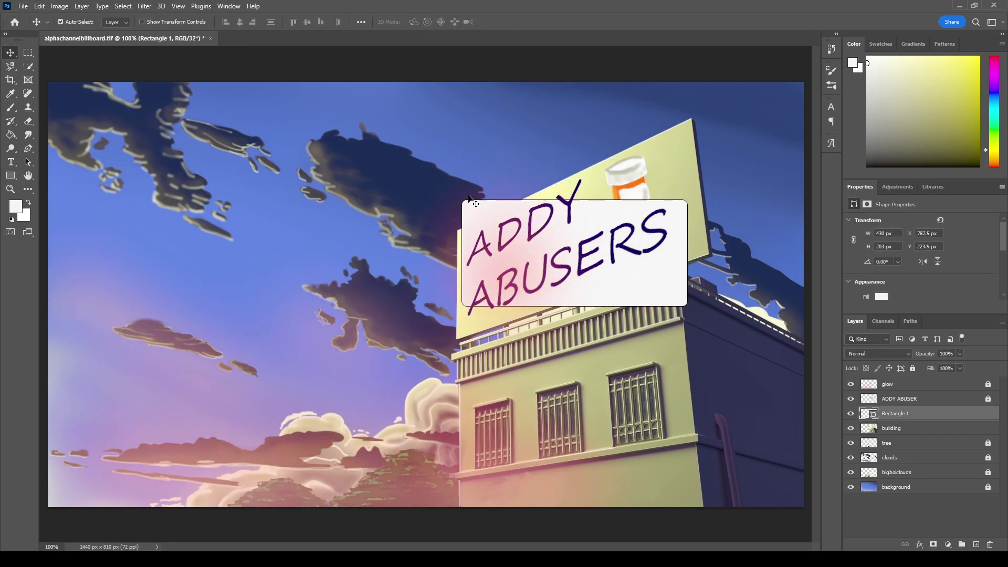
click(39, 5)
click(74, 215)
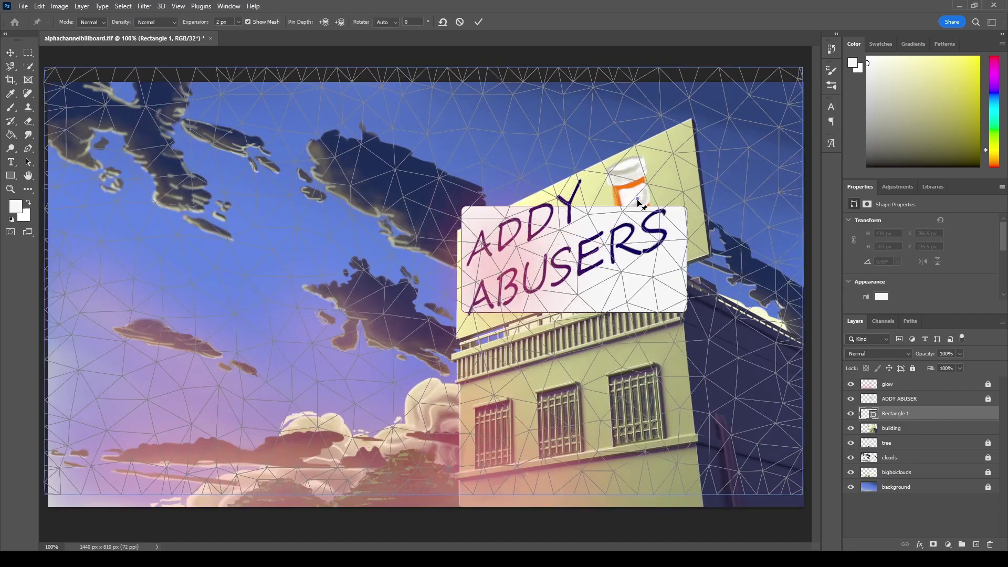
key(Escape)
key(Delete)
Step: Test a soft white haze over the billboard's right side, undo it, and pick purple from the lettering
key(b)
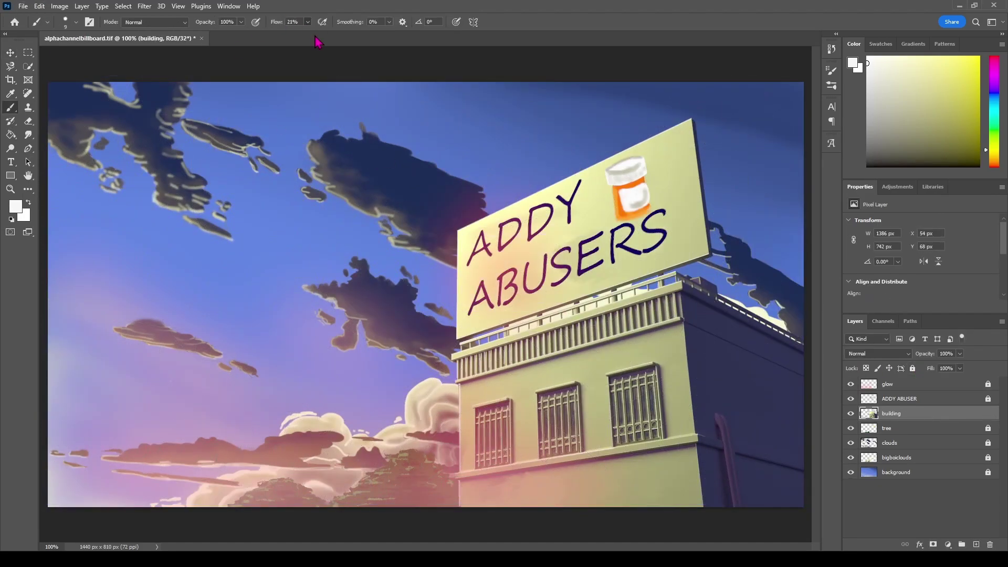
drag(677, 231, 577, 218)
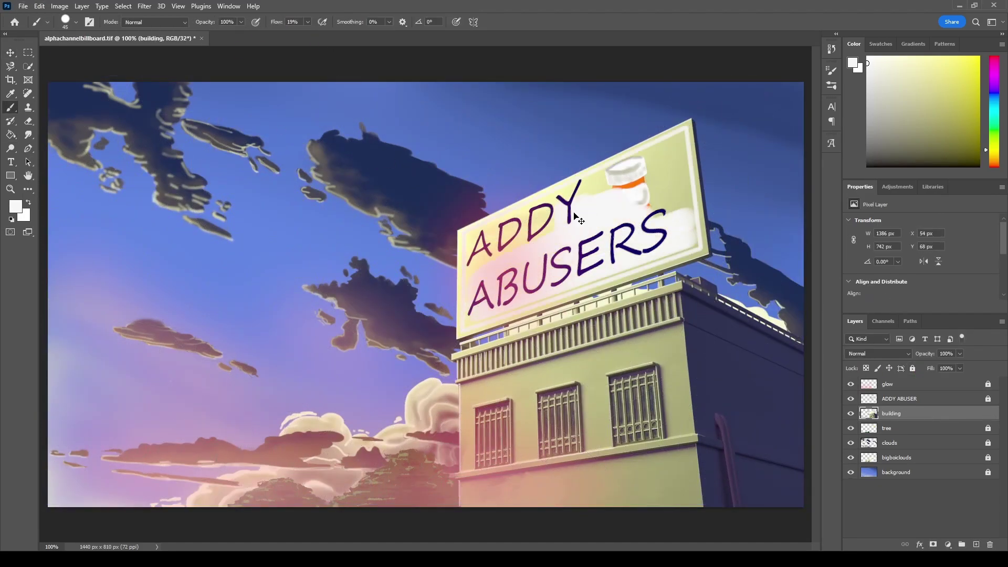
key(ctrl+z)
key(ctrl+z)
key(ctrl+shift+z)
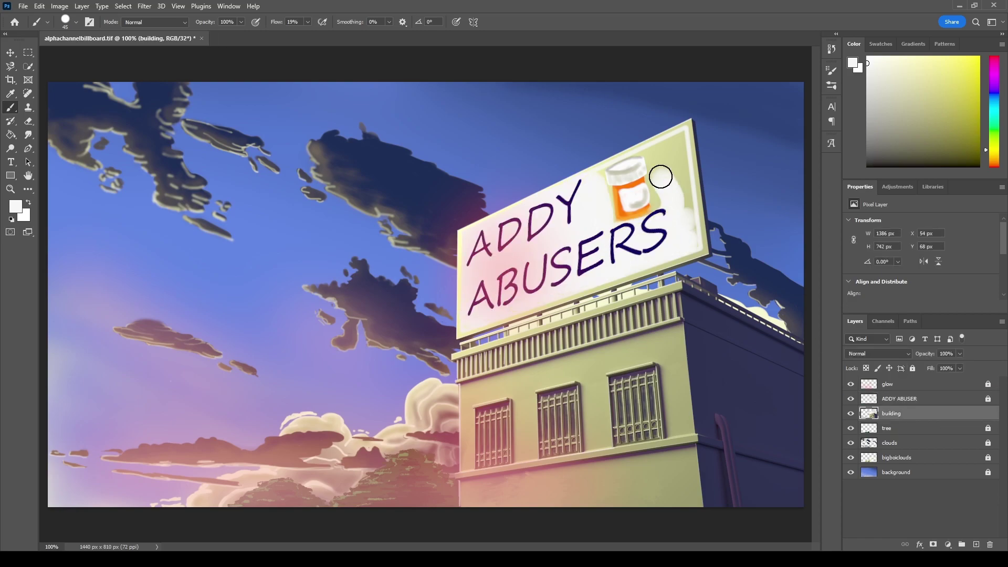
key(ctrl+z)
ctrl+click(468, 272)
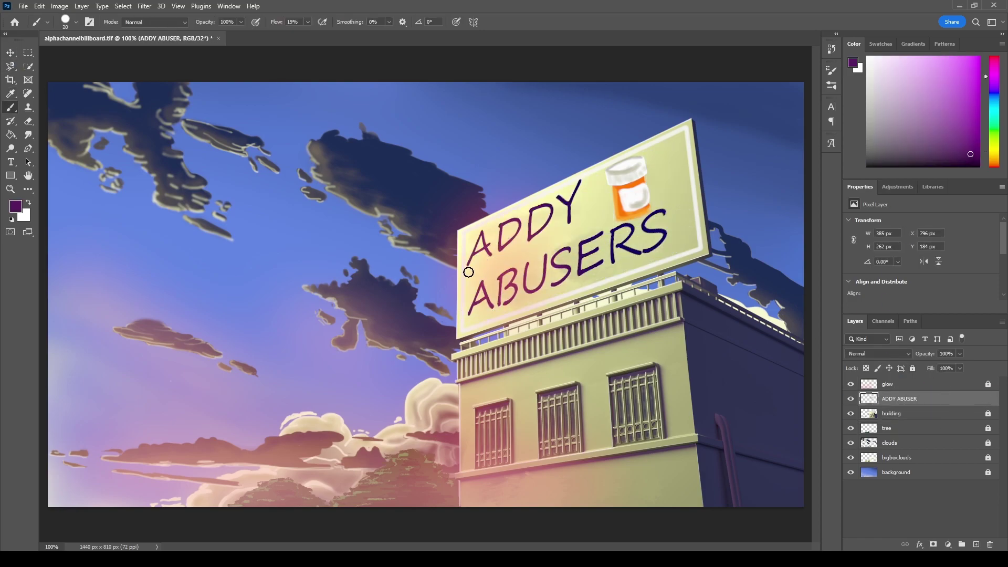
Step: Underline ADDY and ABUSERS with a smaller purple brush
key(bracketleft)
drag(469, 260, 571, 226)
drag(472, 315, 671, 247)
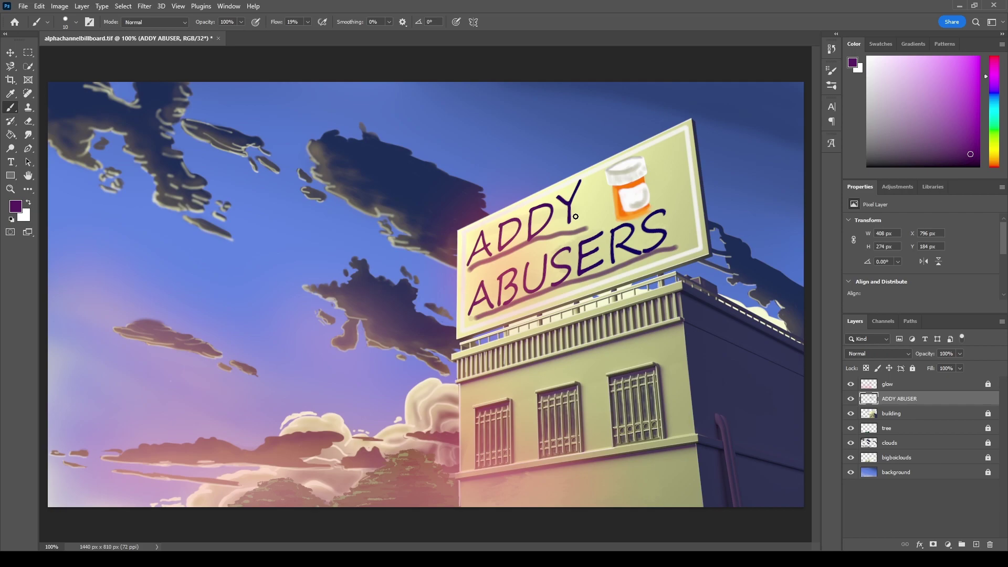
Step: Try Multiply and neighbouring blend modes on the glow layer
click(892, 384)
click(877, 353)
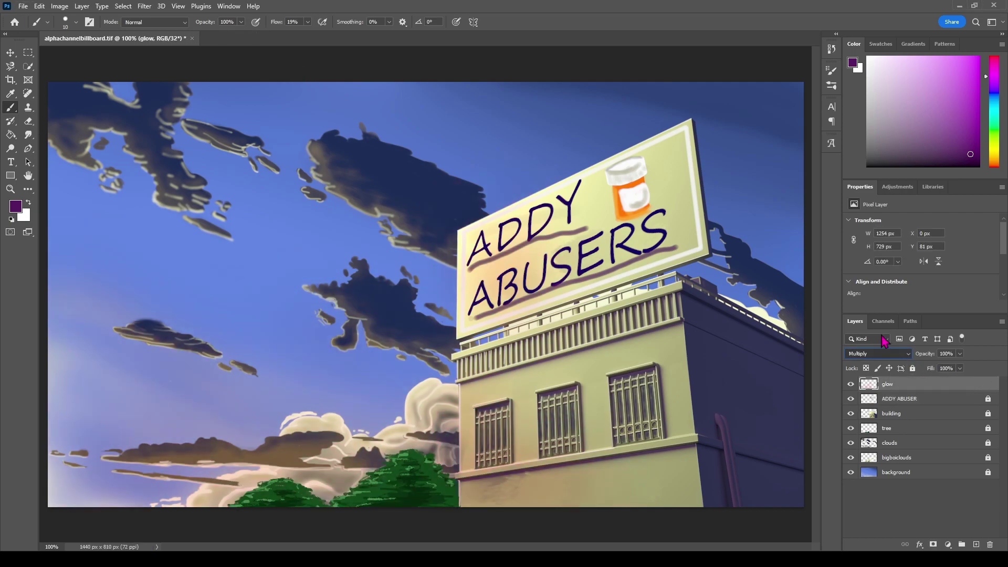
click(866, 335)
key(Up)
key(Up)
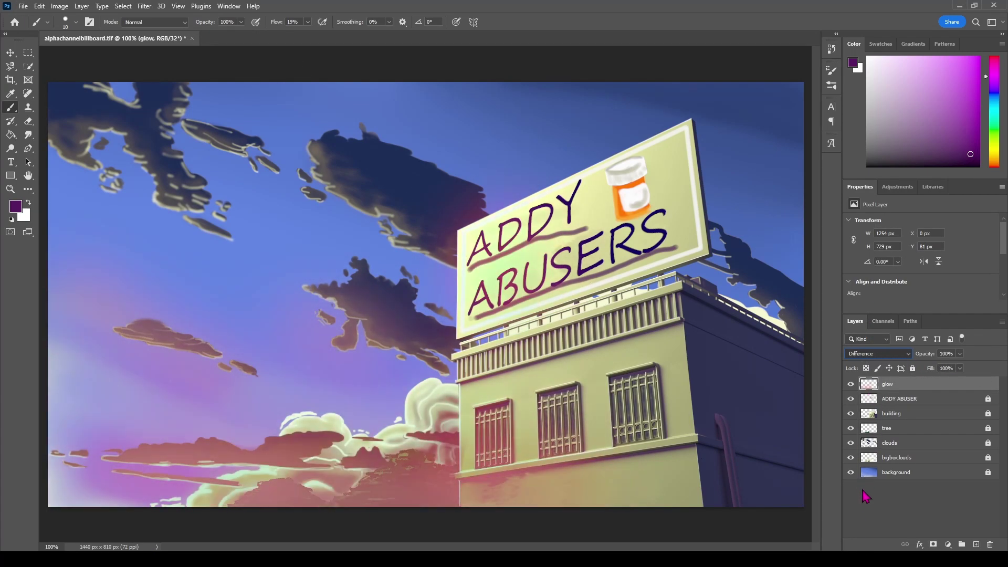
key(Down)
key(Down)
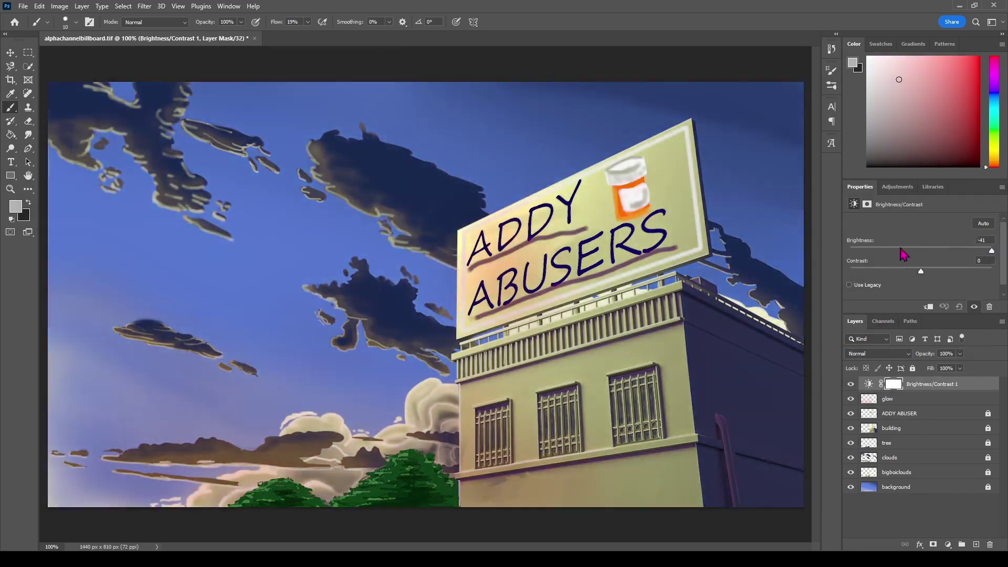
Step: Brighten the painting with a Brightness/Contrast adjustment layer and save the file
drag(900, 251, 939, 251)
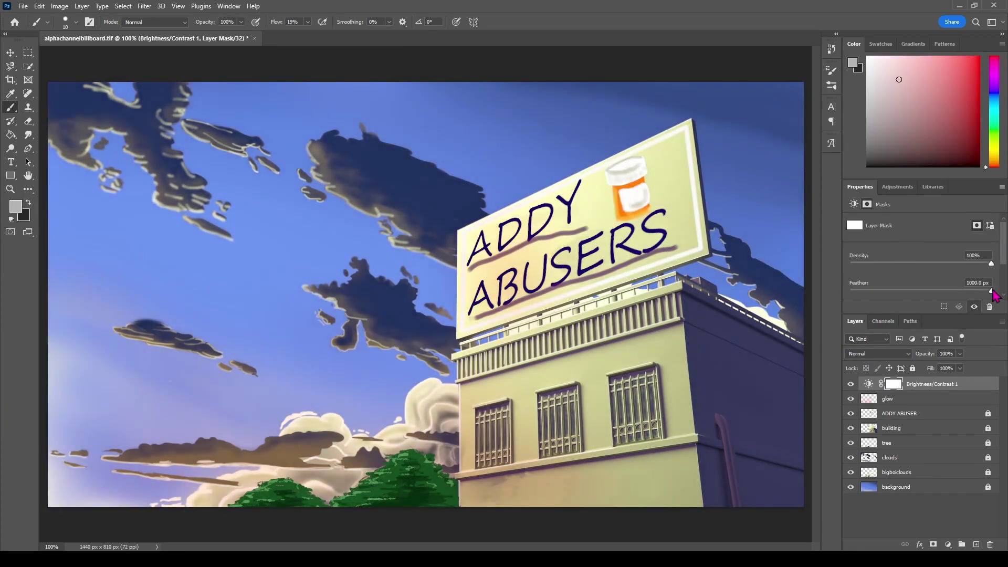
drag(912, 386, 989, 544)
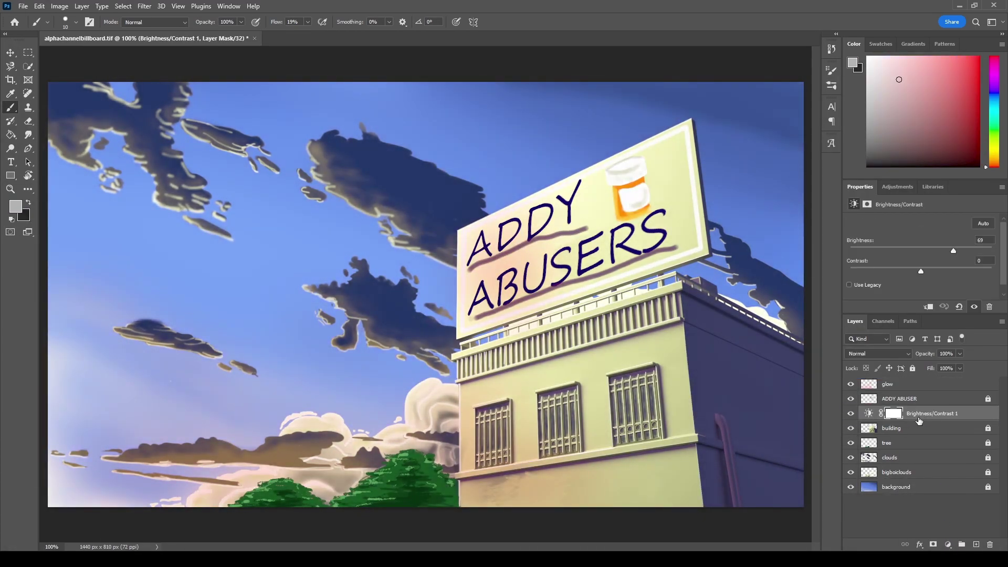
click(897, 187)
click(889, 259)
click(892, 399)
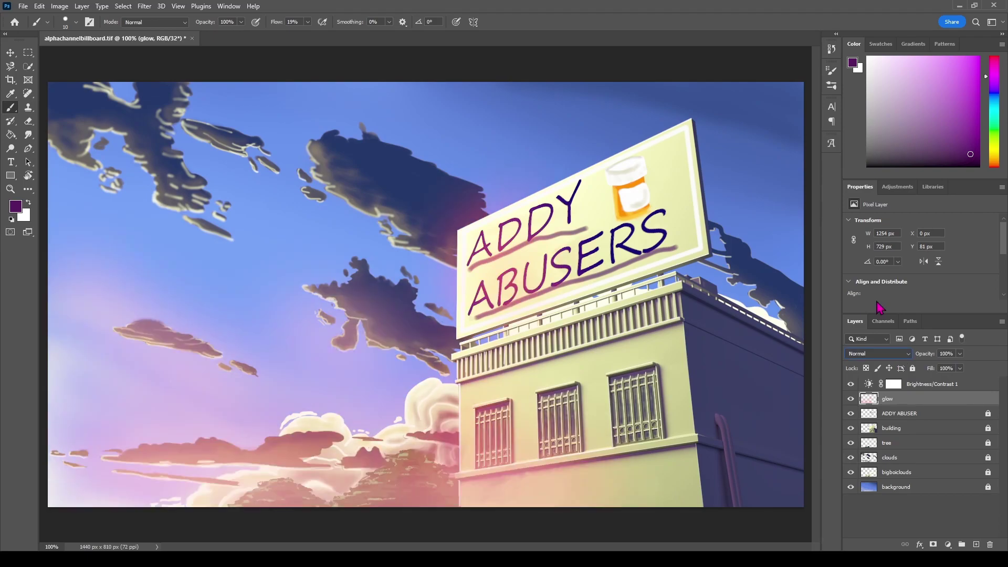
key(e)
key(ctrl+s)
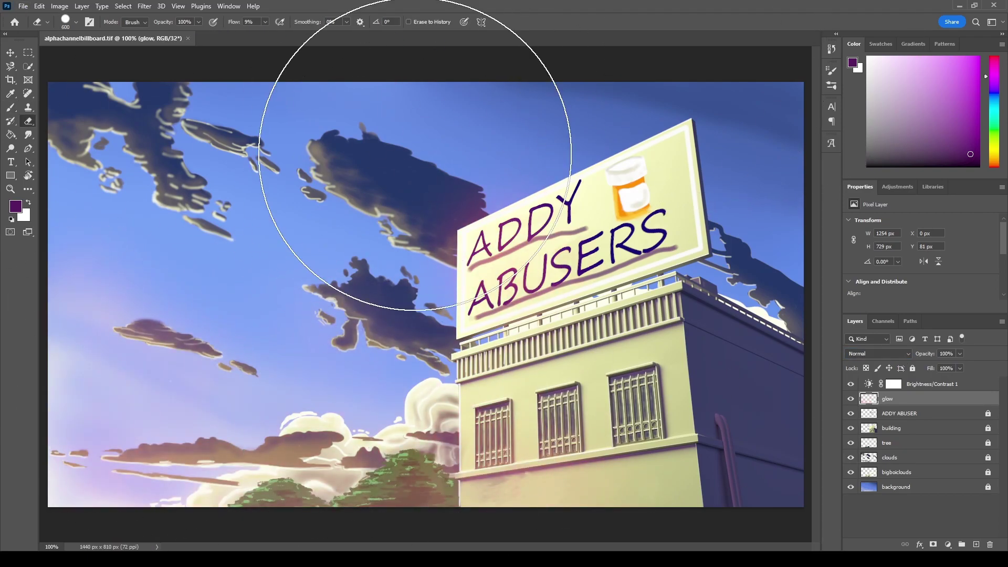
key(v)
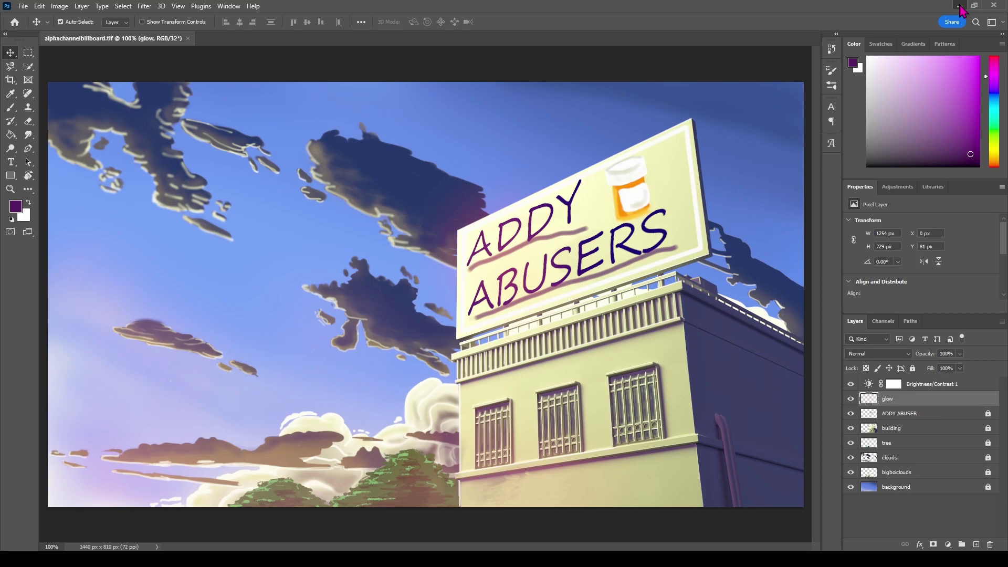
Step: Minimise the Photoshop window, hiding the finished billboard painting
click(959, 5)
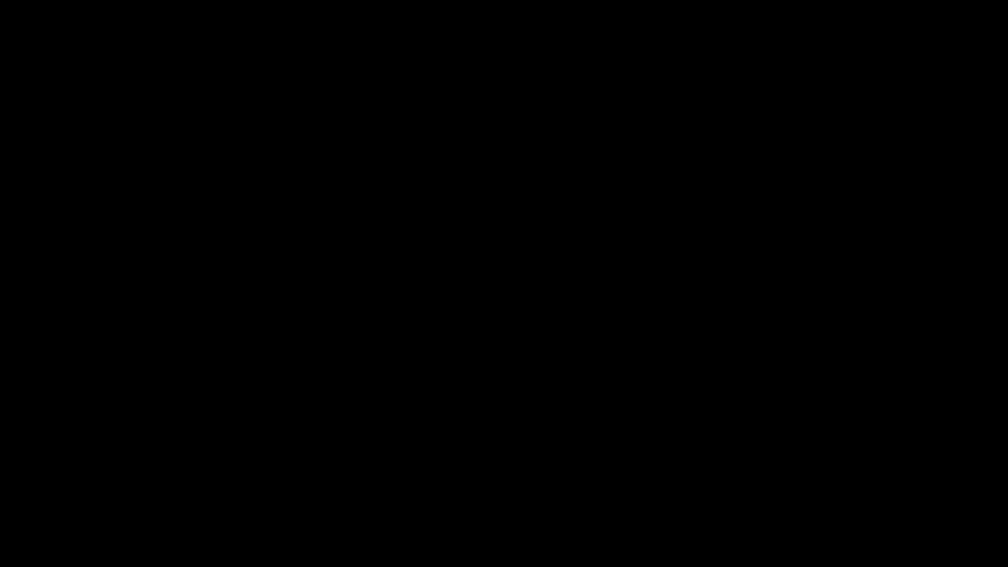